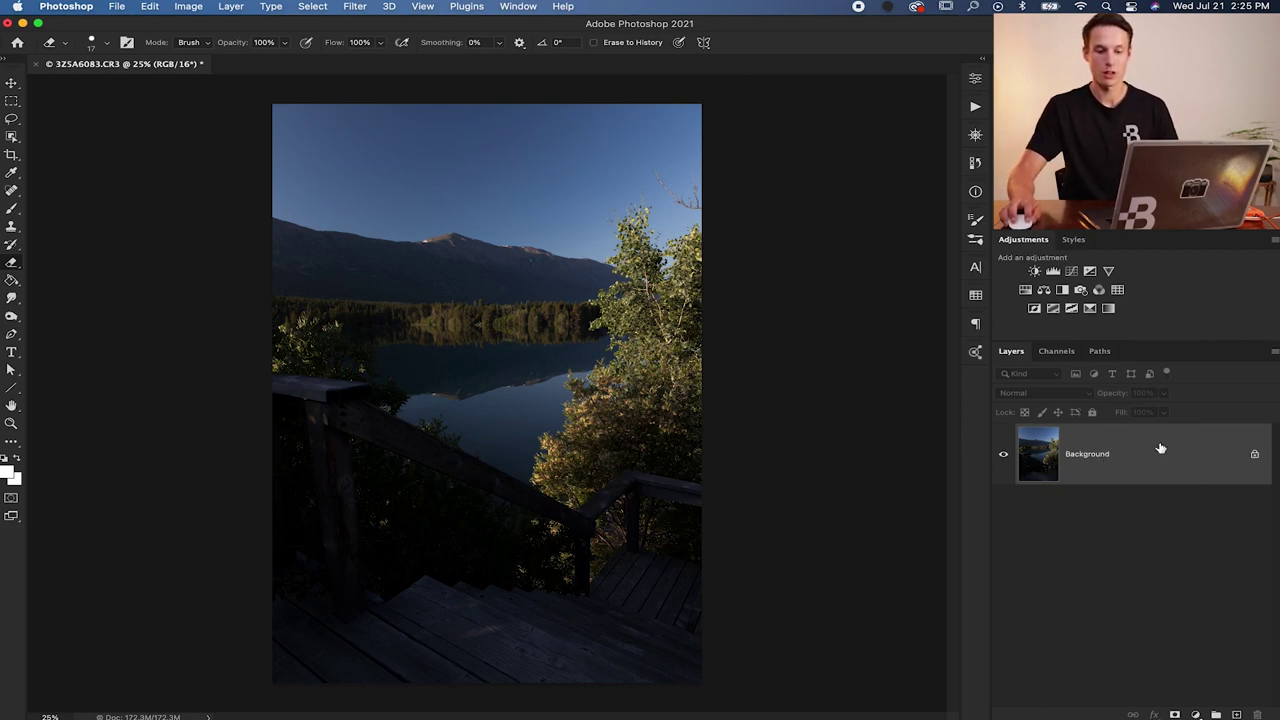
Step: Unlock the photo's Background layer so it becomes an editable Layer 0
{"action": "left_click", "coordinate": [1256, 457]}
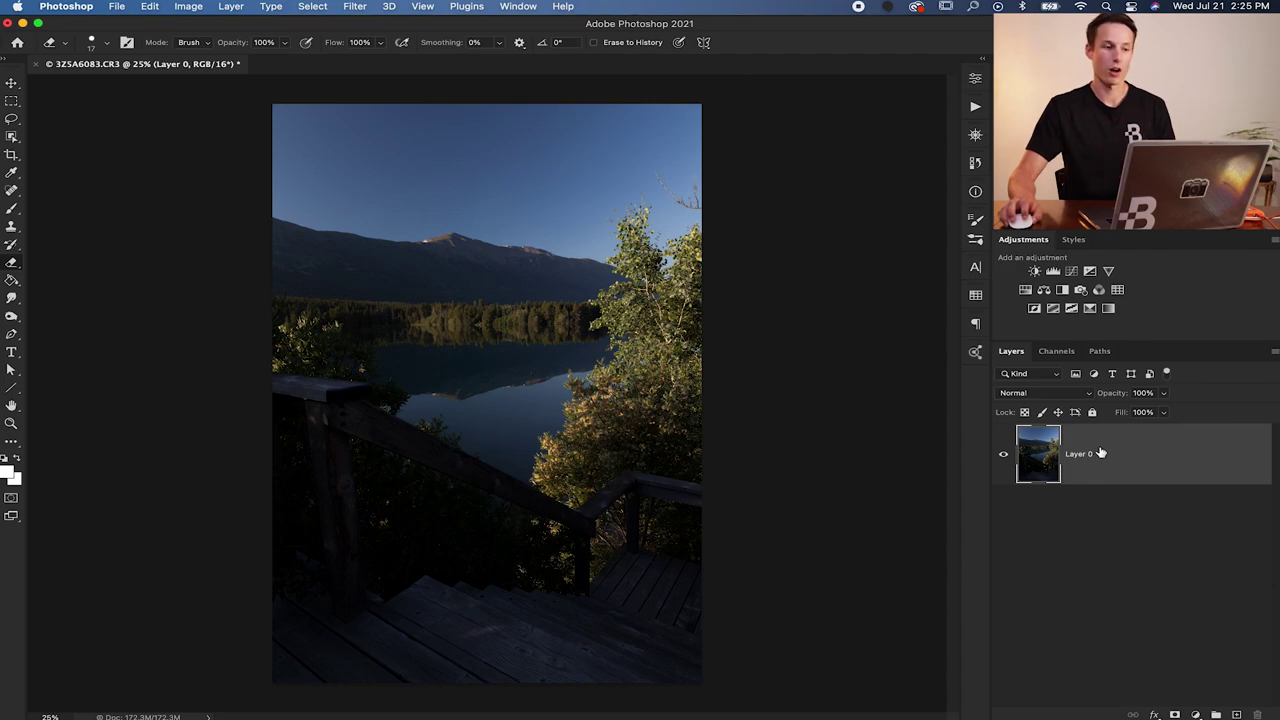
{"action": "left_click", "coordinate": [358, 6]}
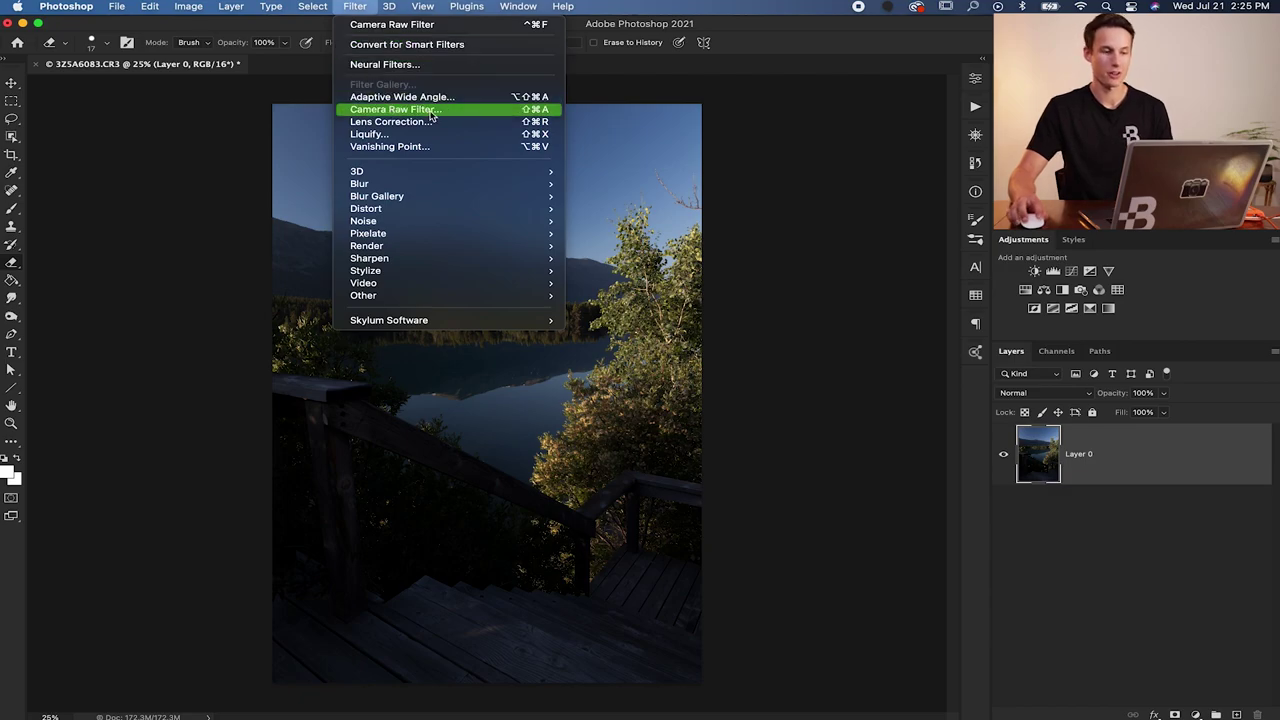
Step: Apply Camera Raw Filter to Layer 0 and expand its Basic section with every slider at 0
{"action": "left_click", "coordinate": [432, 112]}
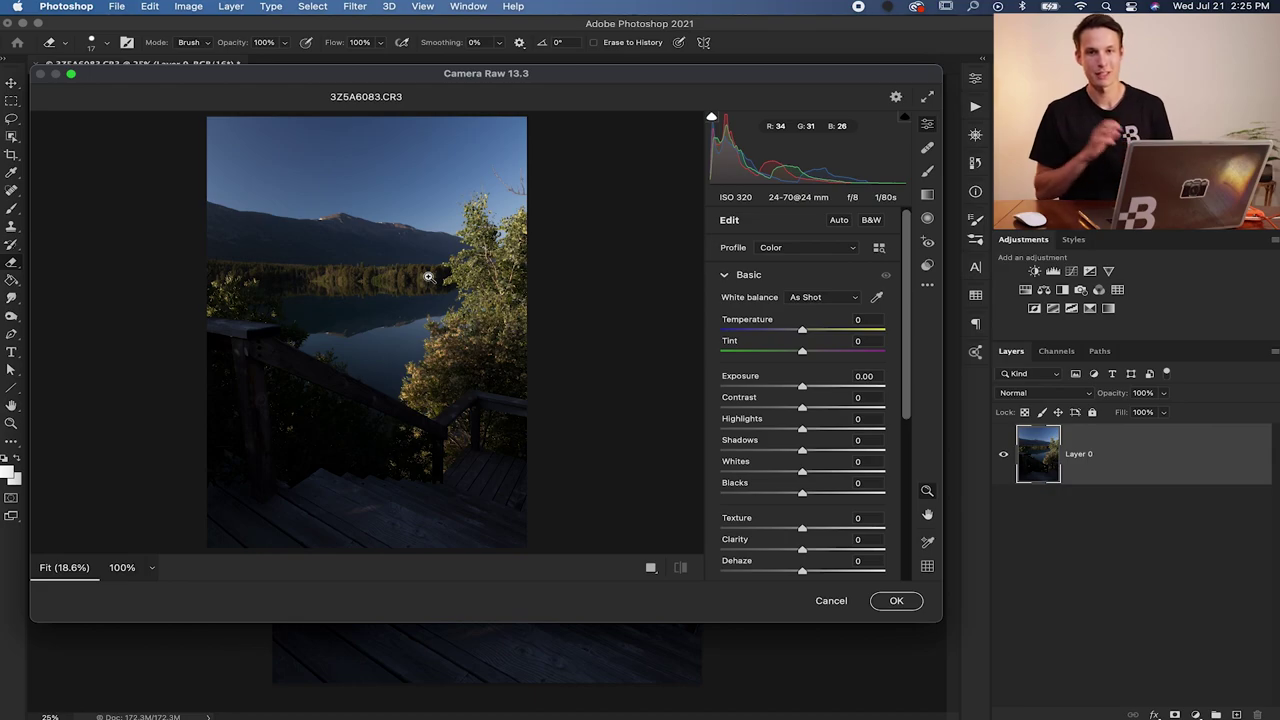
{"action": "scroll", "coordinate": [783, 329], "scroll_direction": "down", "scroll_amount": 5}
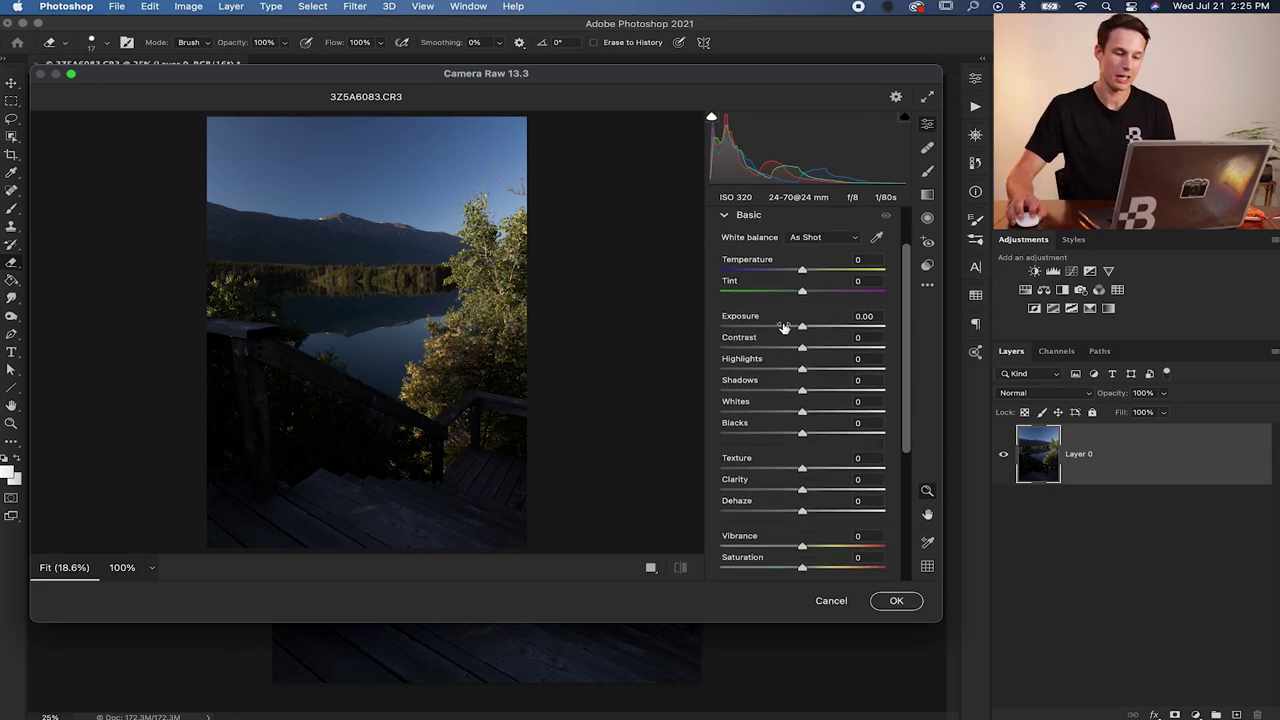
{"action": "scroll", "coordinate": [783, 329], "scroll_direction": "down", "scroll_amount": 5}
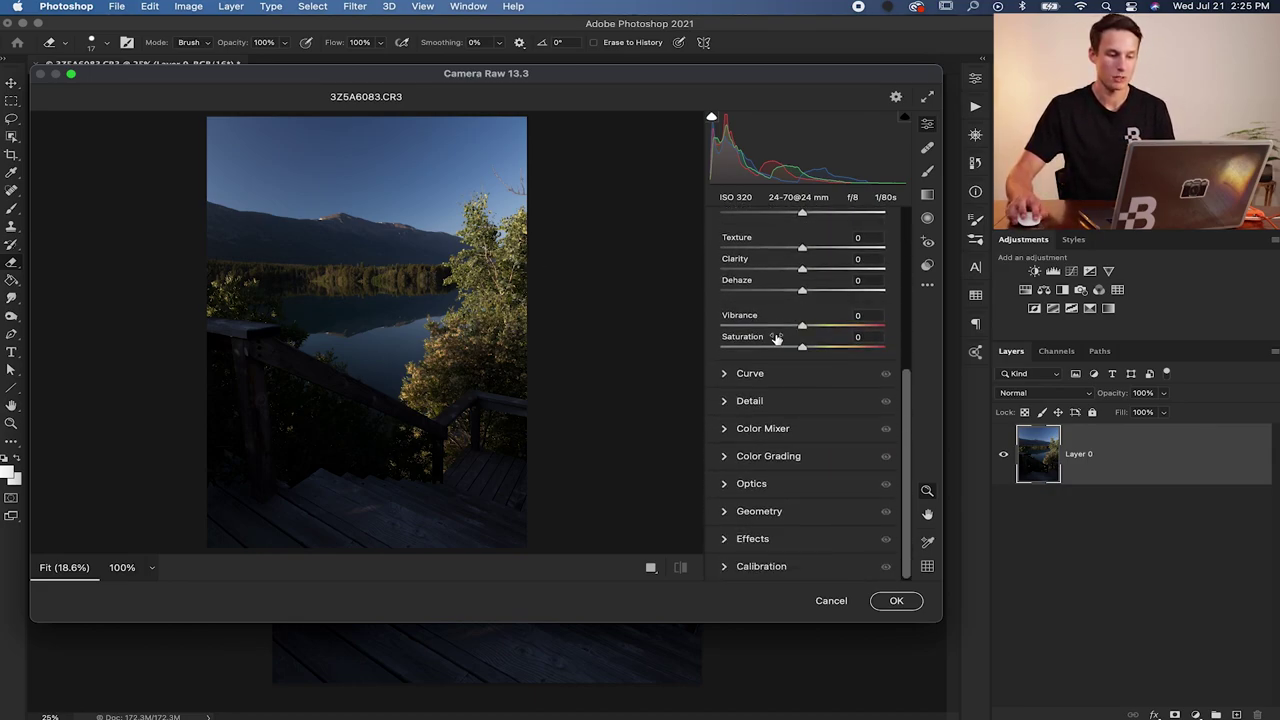
{"action": "left_click", "coordinate": [726, 377]}
{"action": "left_click", "coordinate": [725, 249]}
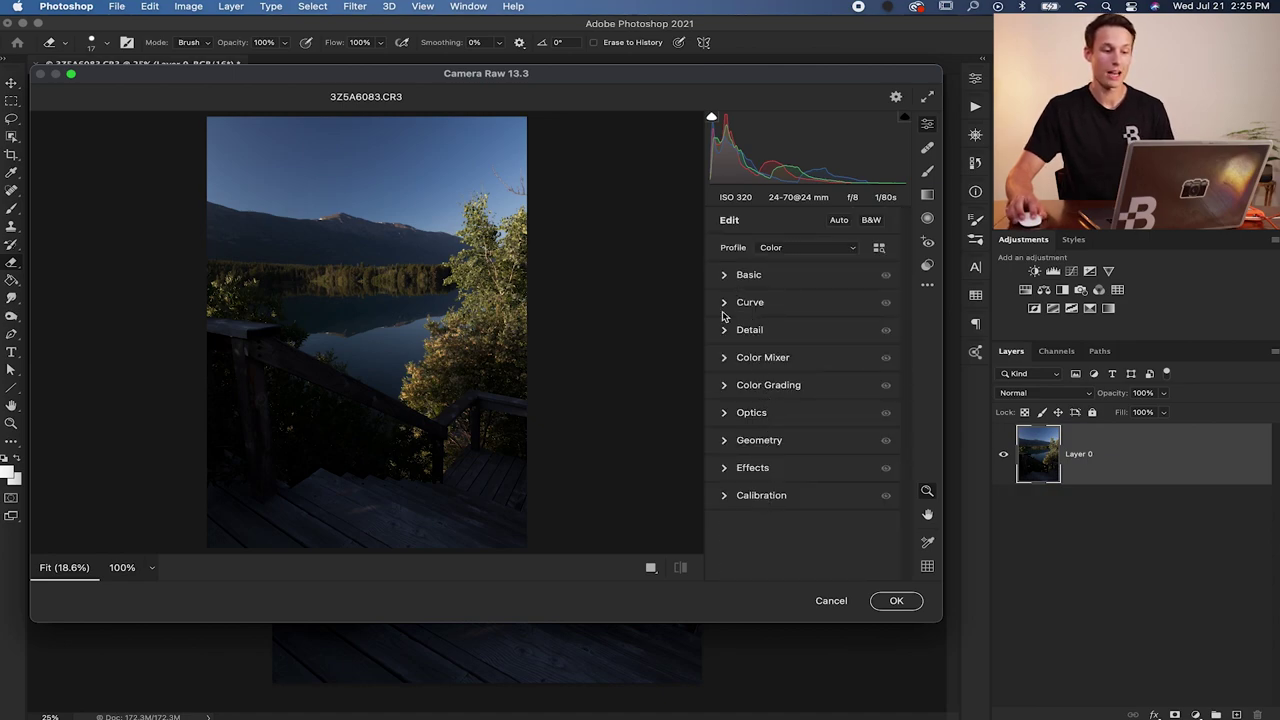
{"action": "left_click", "coordinate": [724, 277]}
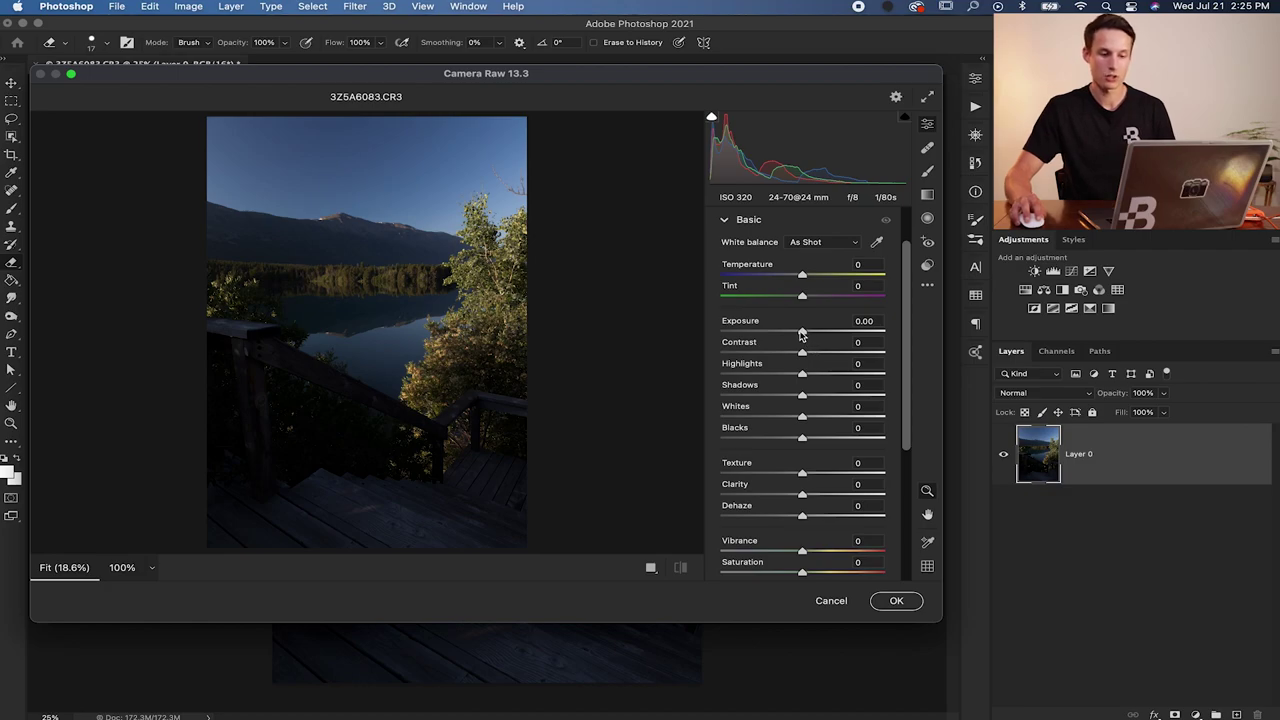
{"action": "left_click_drag", "start_coordinate": [802, 334], "coordinate": [846, 334]}
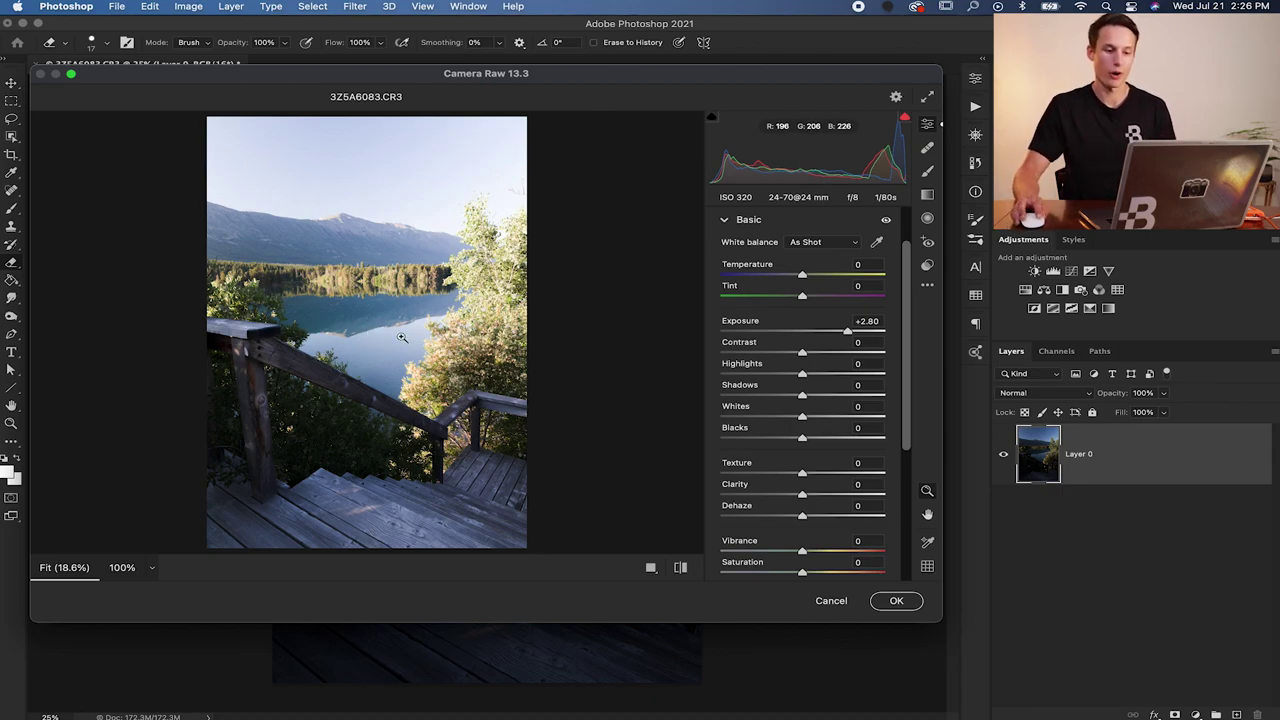
{"action": "left_click_drag", "start_coordinate": [848, 331], "coordinate": [829, 333]}
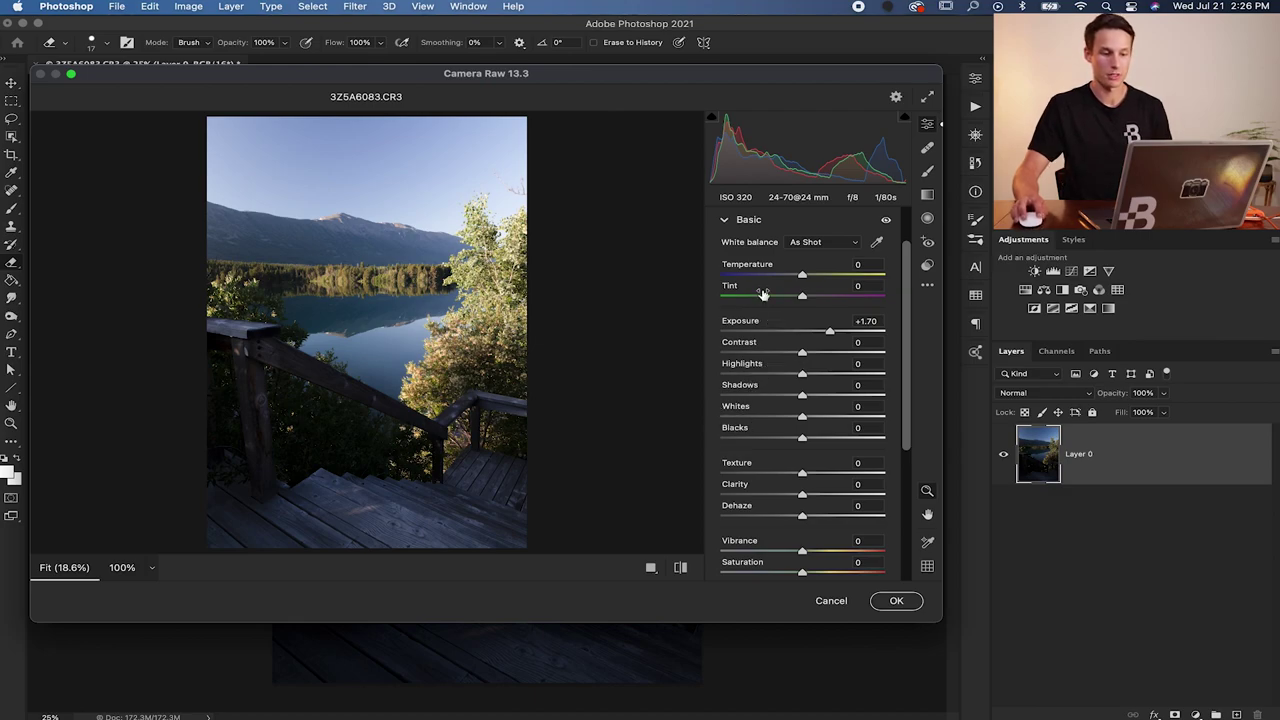
{"action": "double_click", "coordinate": [750, 327]}
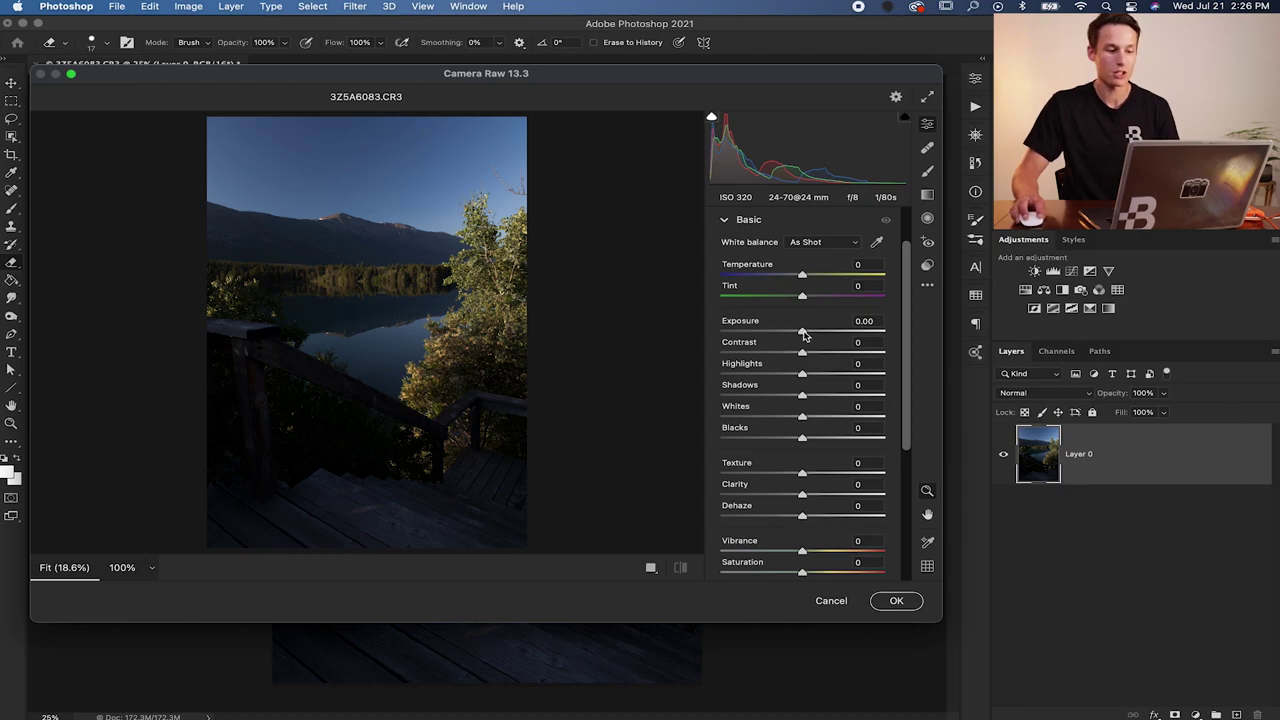
Step: Brighten the photo with Exposure +0.85, Shadows +68 and Blacks +72
{"action": "left_click_drag", "start_coordinate": [805, 336], "coordinate": [818, 336]}
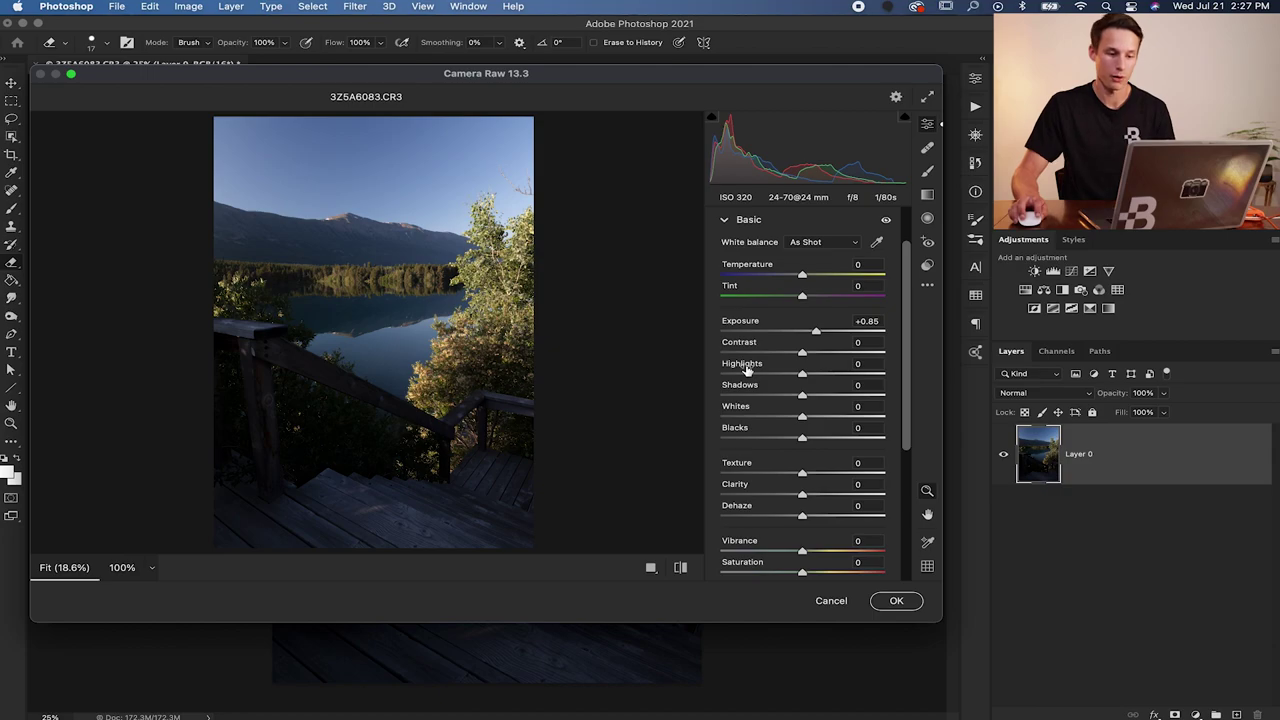
{"action": "scroll", "coordinate": [768, 391], "scroll_direction": "down", "scroll_amount": 1}
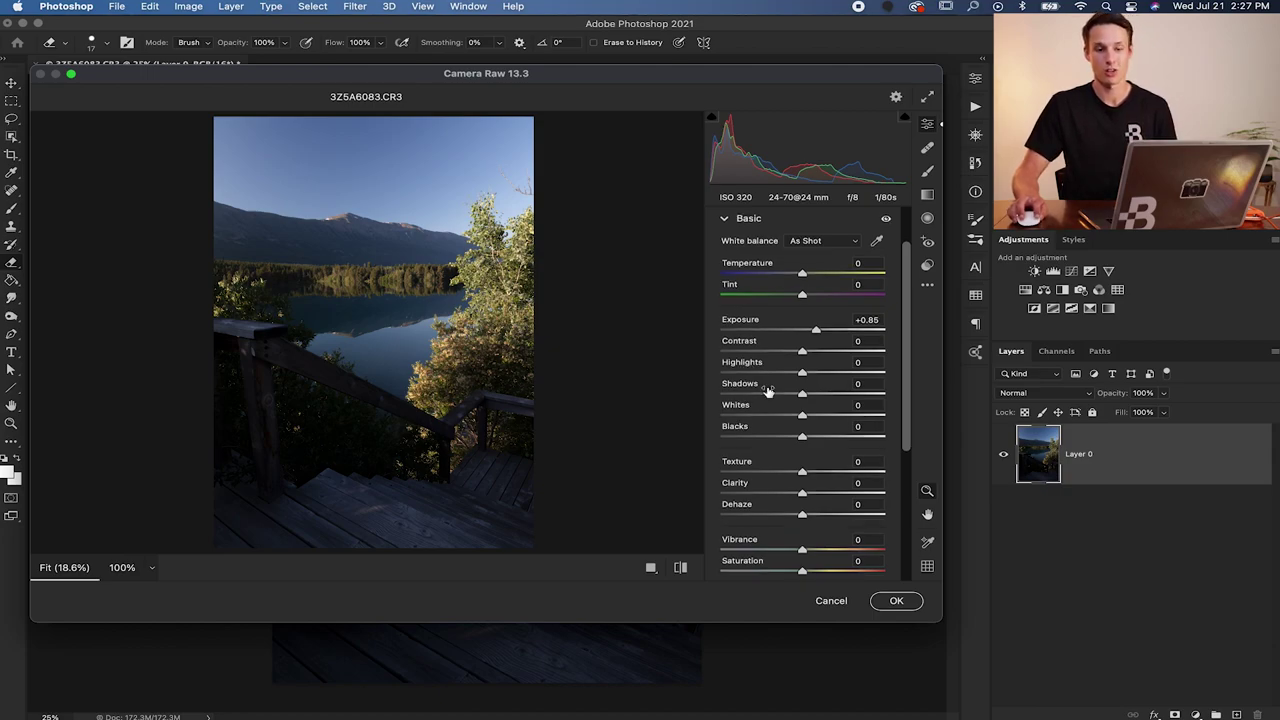
{"action": "scroll", "coordinate": [725, 428], "scroll_direction": "down", "scroll_amount": 1}
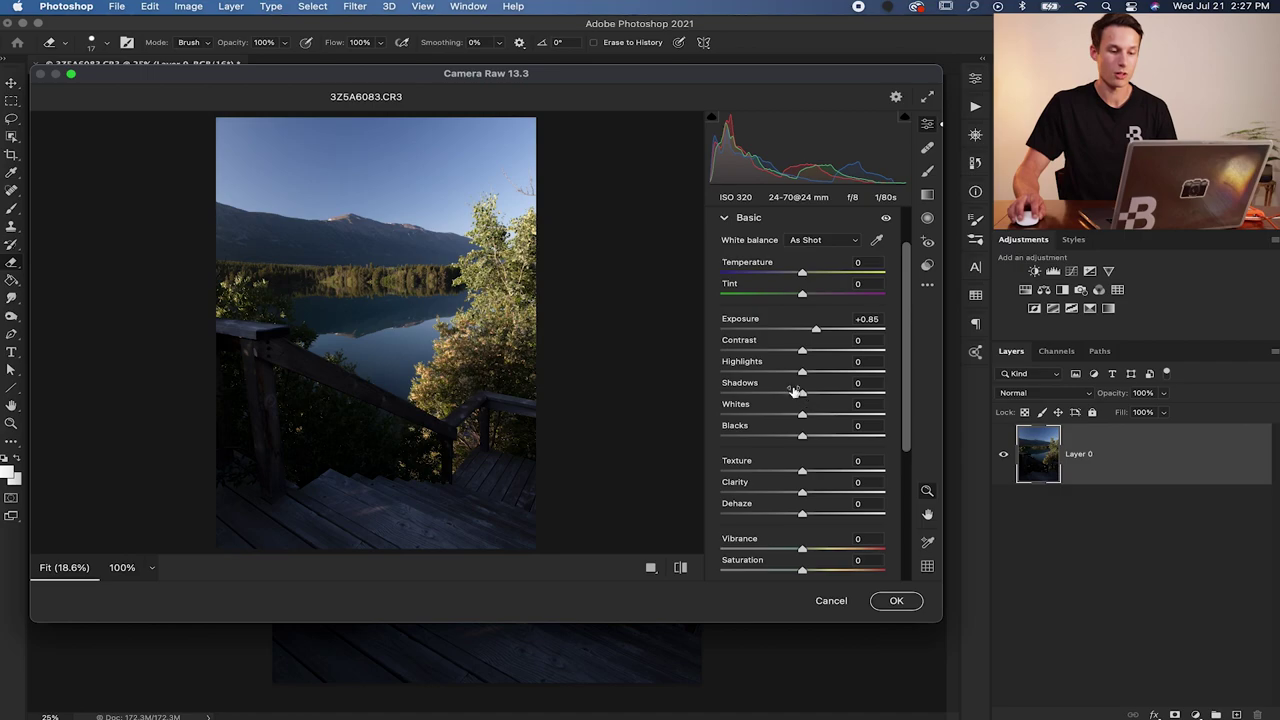
{"action": "left_click_drag", "start_coordinate": [803, 394], "coordinate": [866, 395]}
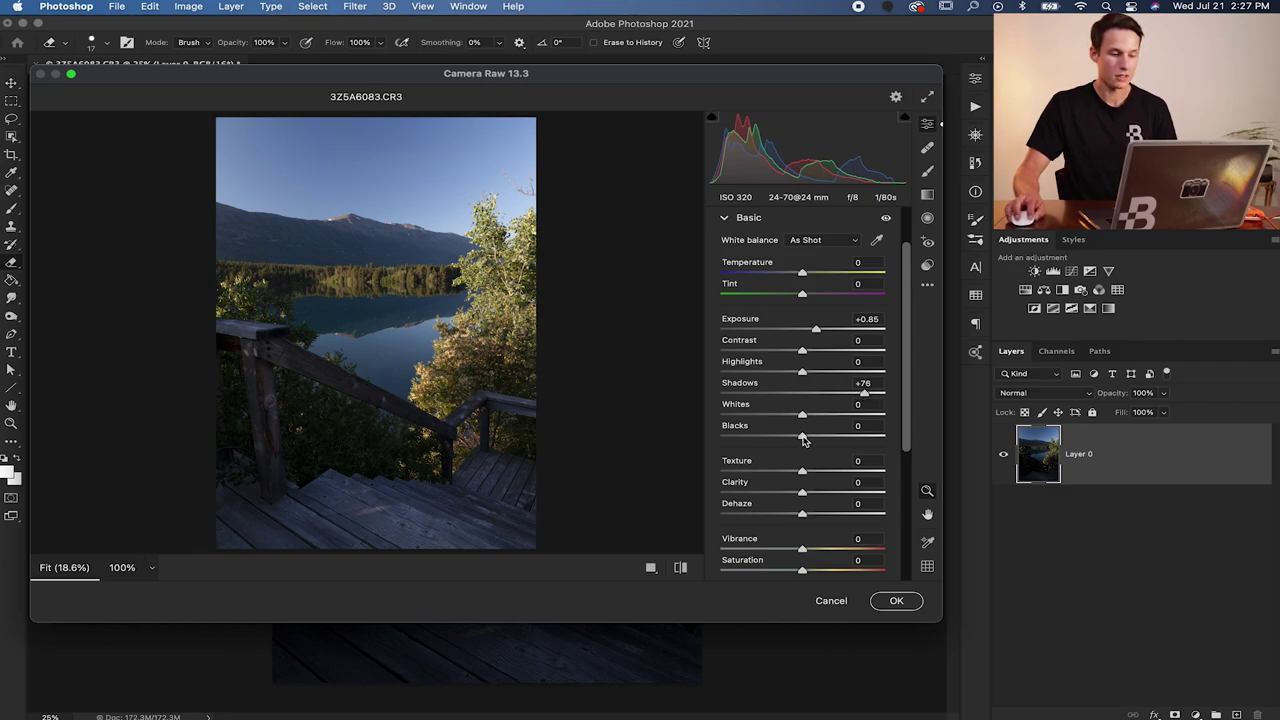
{"action": "left_click_drag", "start_coordinate": [803, 440], "coordinate": [842, 438]}
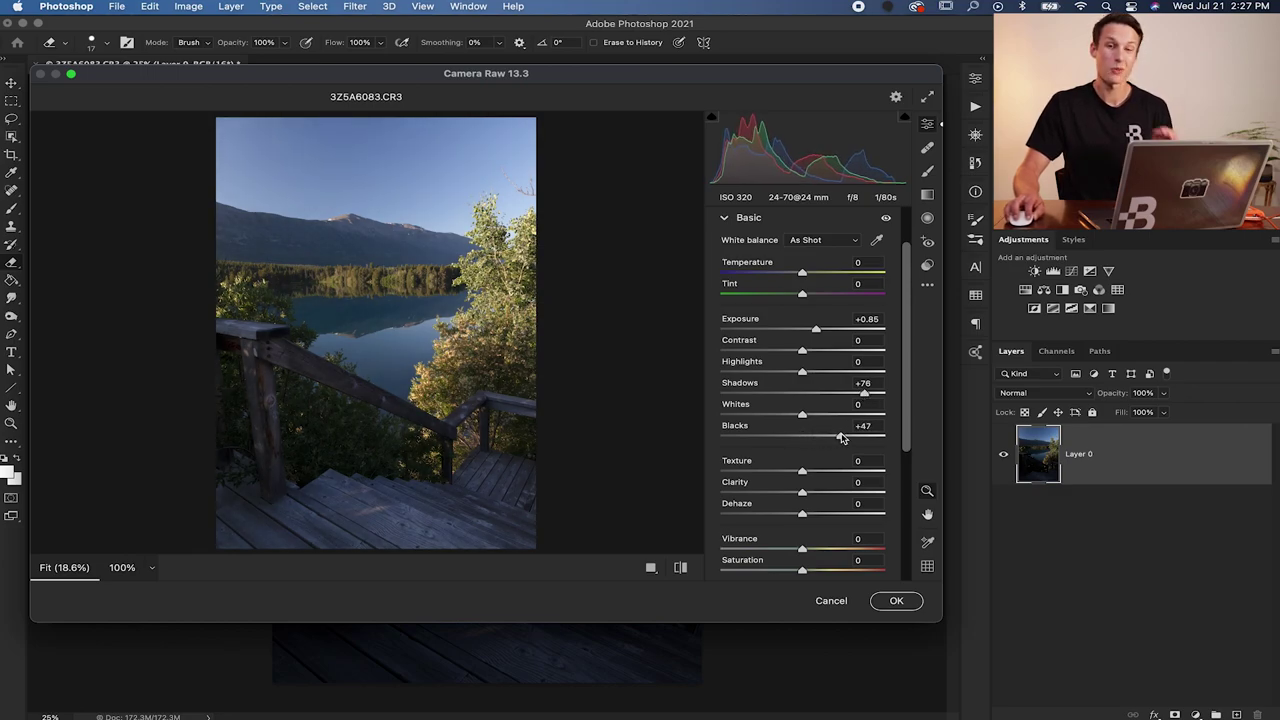
{"action": "left_click_drag", "start_coordinate": [842, 438], "coordinate": [904, 438]}
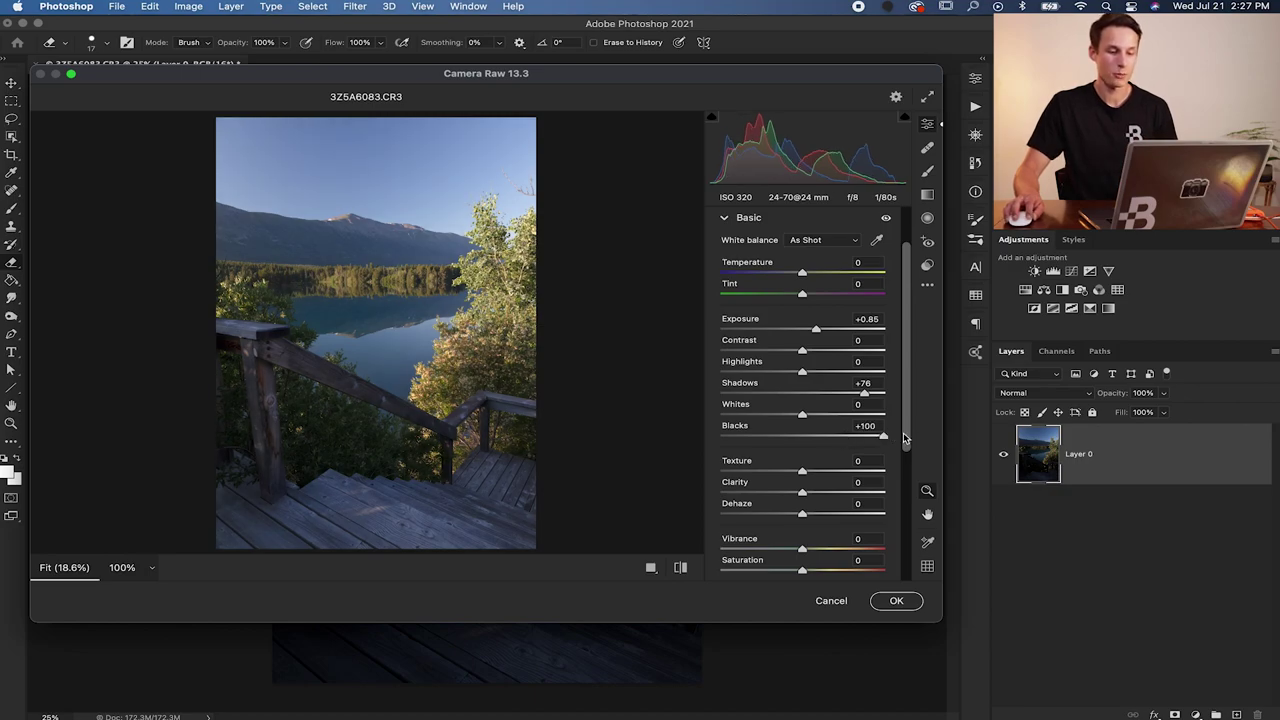
{"action": "left_click_drag", "start_coordinate": [866, 398], "coordinate": [904, 399]}
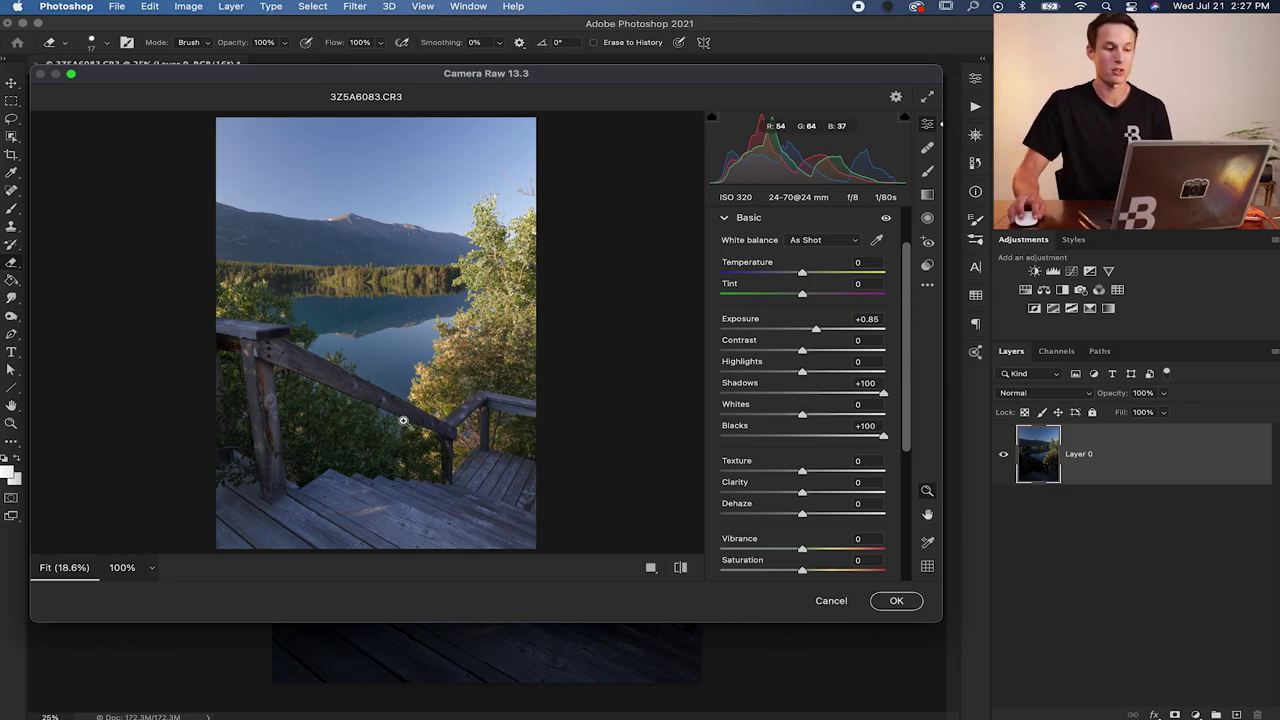
{"action": "left_click_drag", "start_coordinate": [884, 392], "coordinate": [861, 441]}
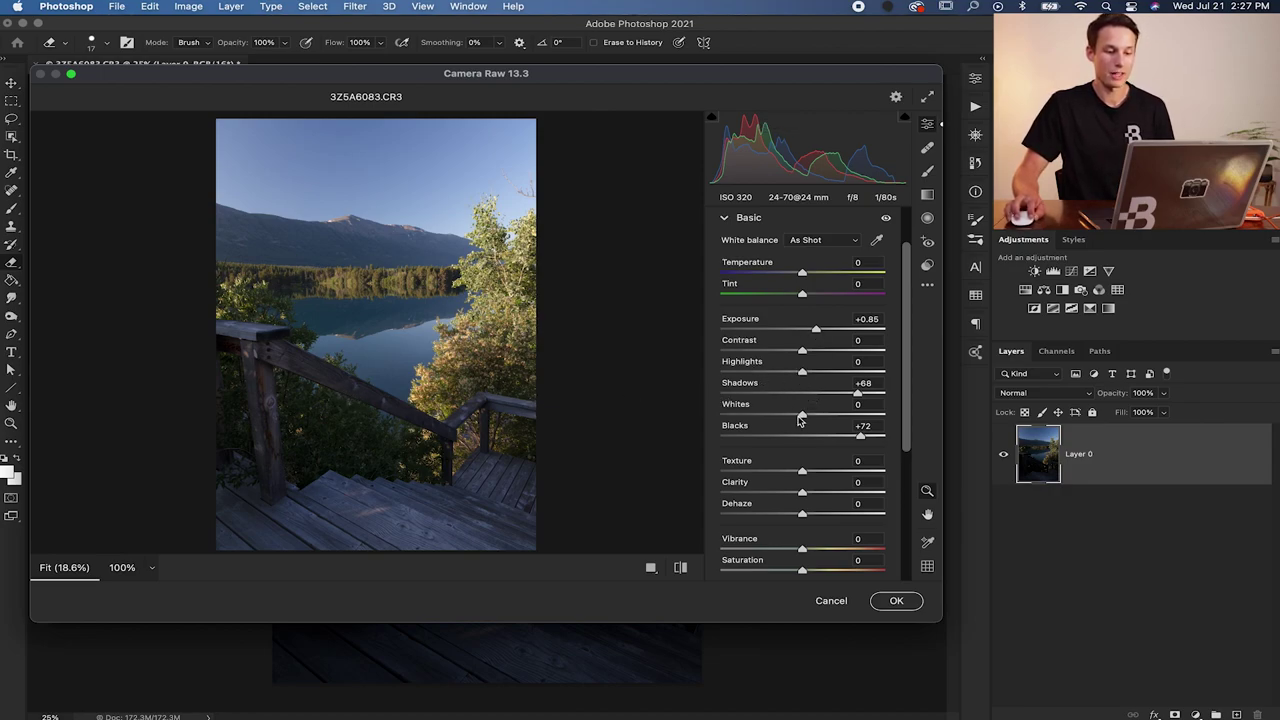
Step: Set Highlights to +12 and Whites to +8, then compare before and after views
{"action": "left_click_drag", "start_coordinate": [802, 374], "coordinate": [813, 372]}
{"action": "left_click_drag", "start_coordinate": [803, 415], "coordinate": [804, 418]}
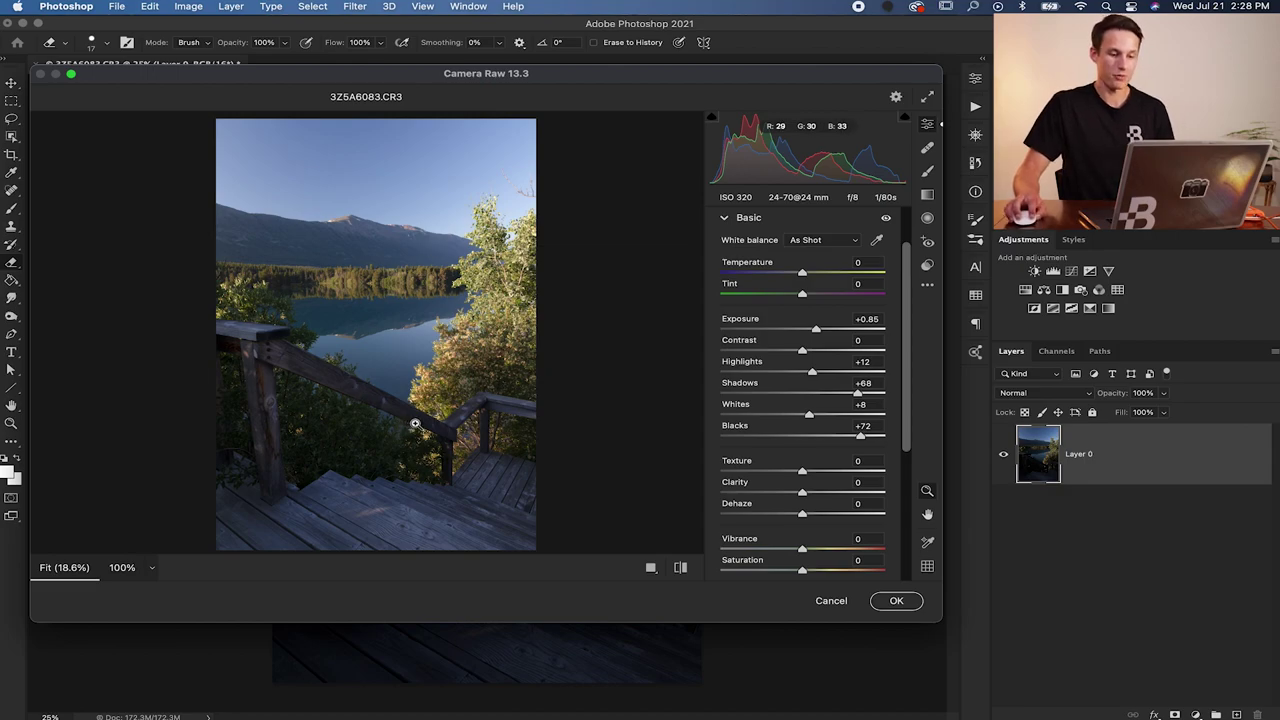
{"action": "left_click", "coordinate": [681, 568]}
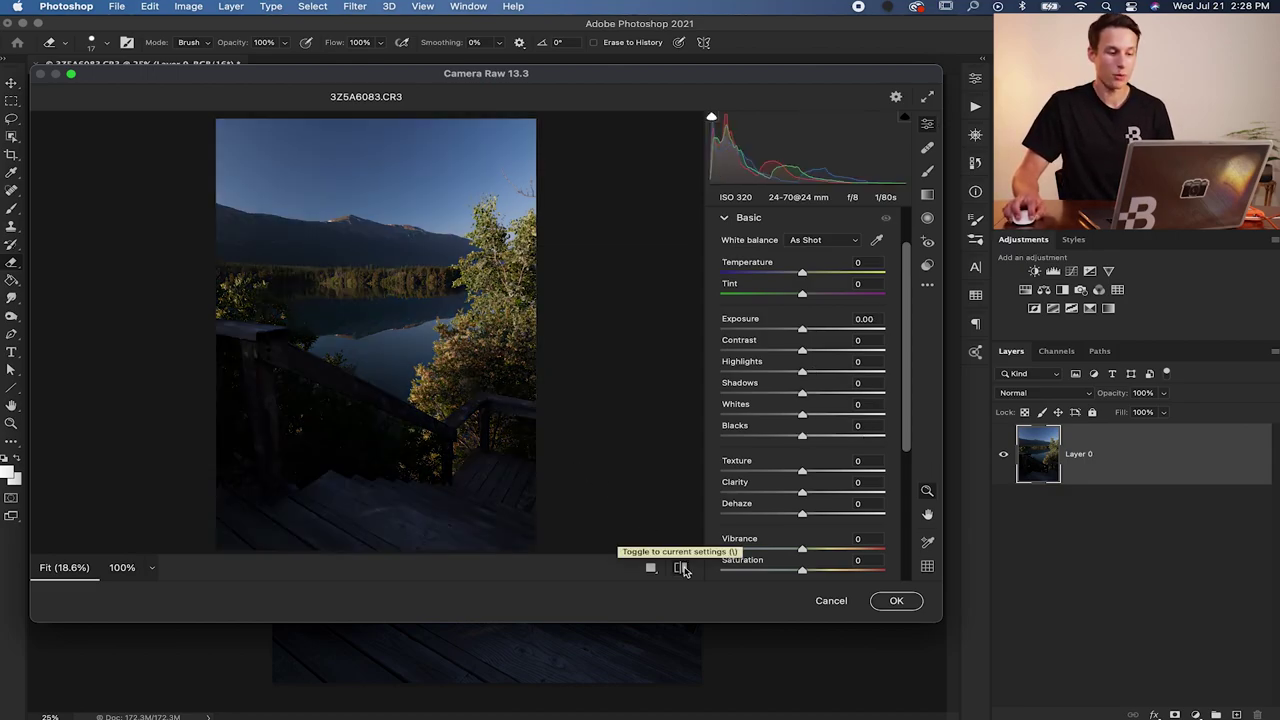
{"action": "left_click", "coordinate": [681, 568]}
{"action": "left_click", "coordinate": [681, 568]}
{"action": "left_click", "coordinate": [681, 568]}
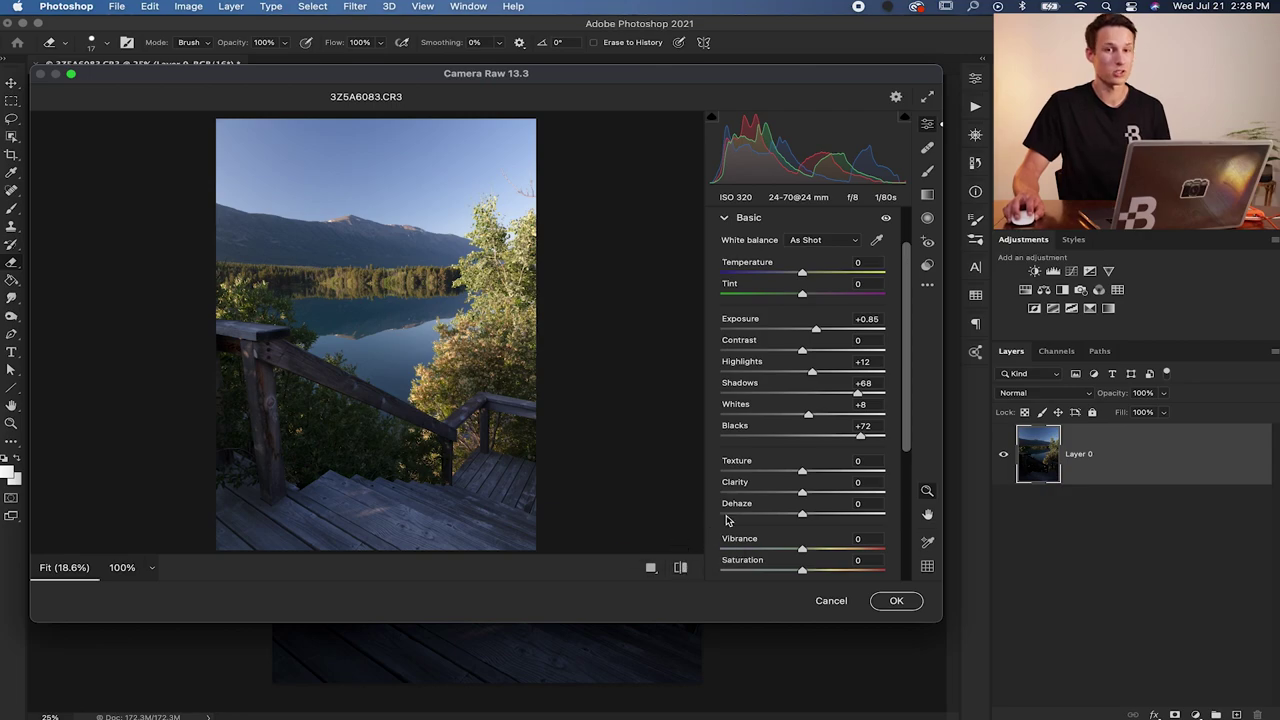
{"action": "scroll", "coordinate": [840, 405], "scroll_direction": "down", "scroll_amount": 5}
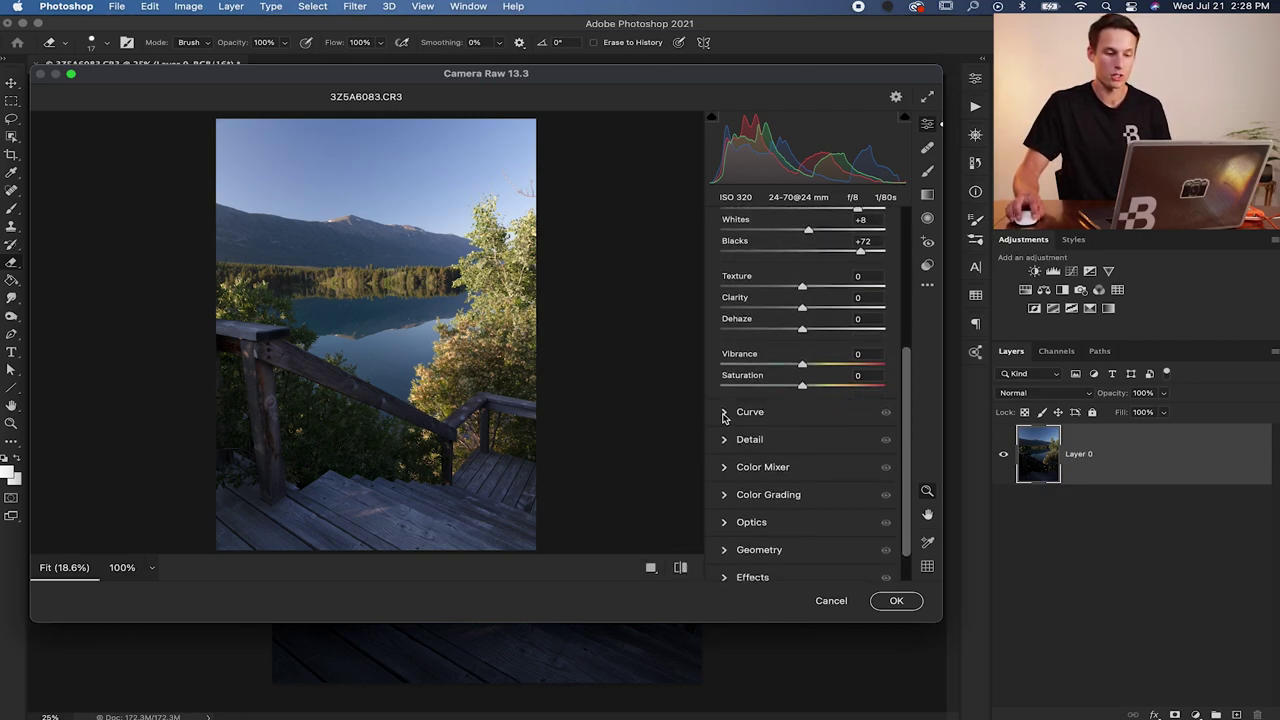
{"action": "left_click", "coordinate": [724, 416]}
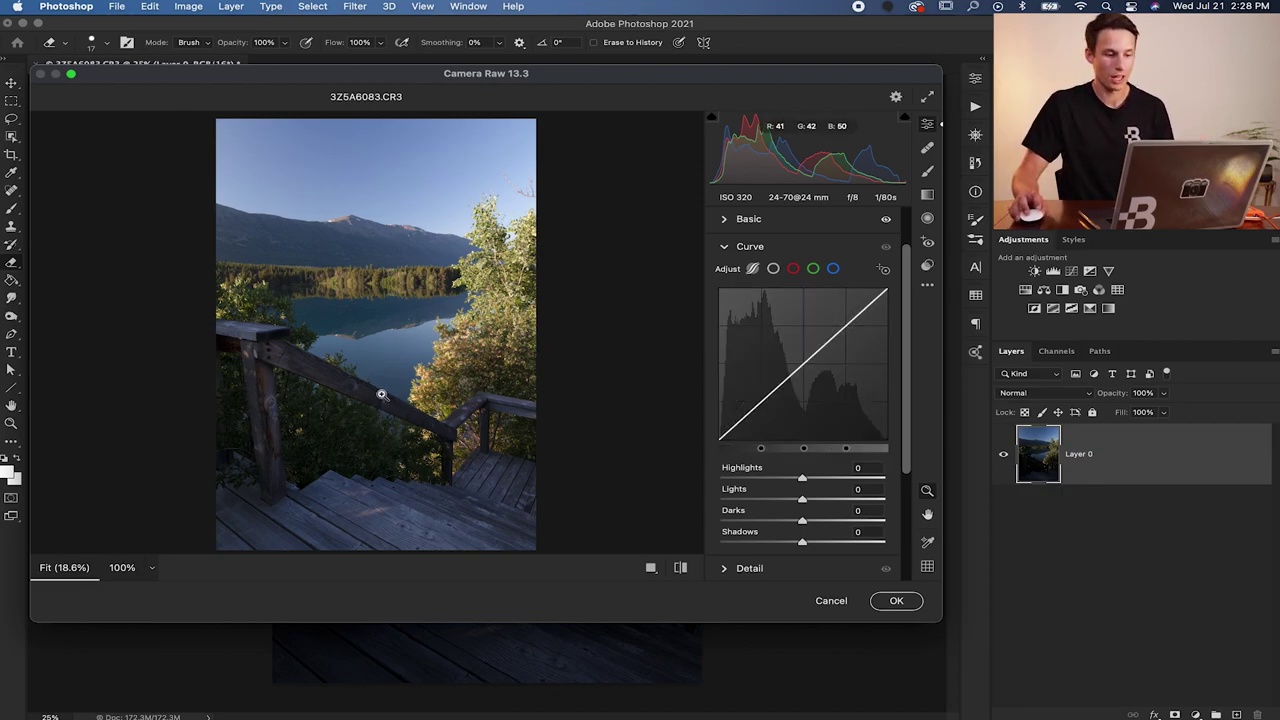
Step: Set the parametric tone curve to Highlights −12, Lights +8, Darks +21 and Shadows +22
{"action": "scroll", "coordinate": [777, 441], "scroll_direction": "down", "scroll_amount": 2}
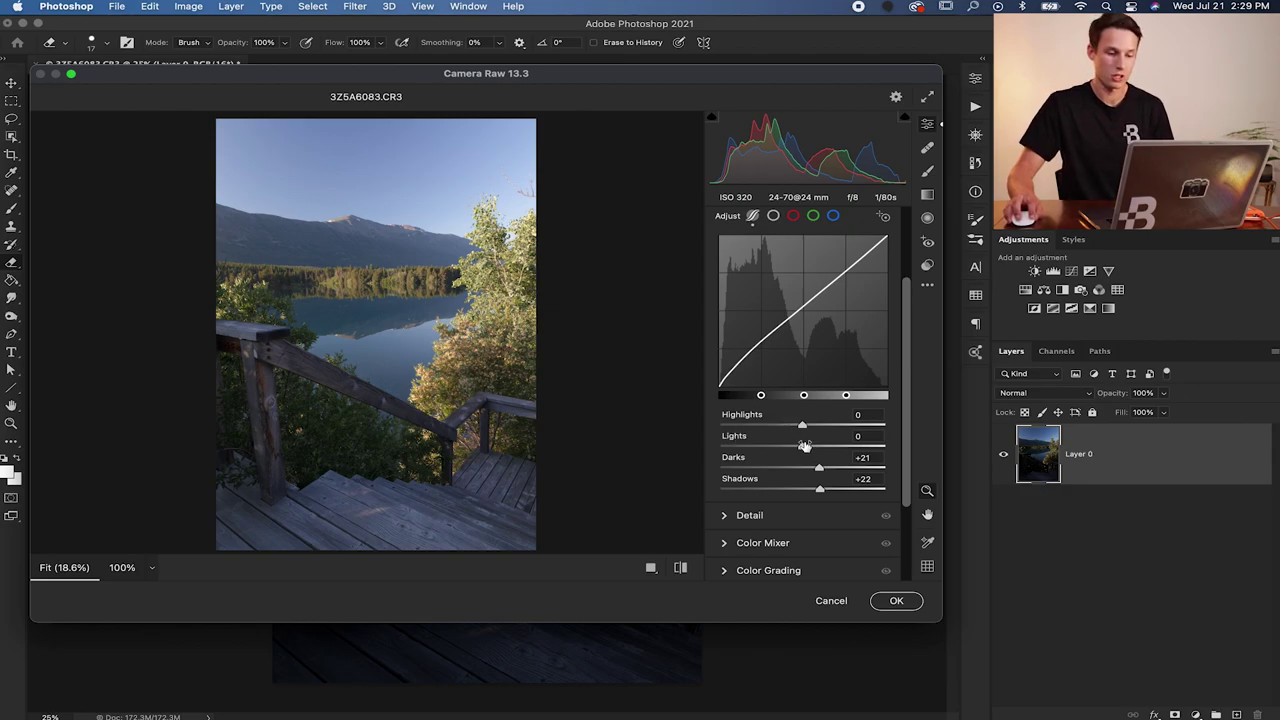
{"action": "mouse_move", "coordinate": [802, 445]}
{"action": "left_mouse_down"}
{"action": "mouse_move", "coordinate": [794, 426]}
{"action": "mouse_move", "coordinate": [810, 446]}
{"action": "left_mouse_up"}
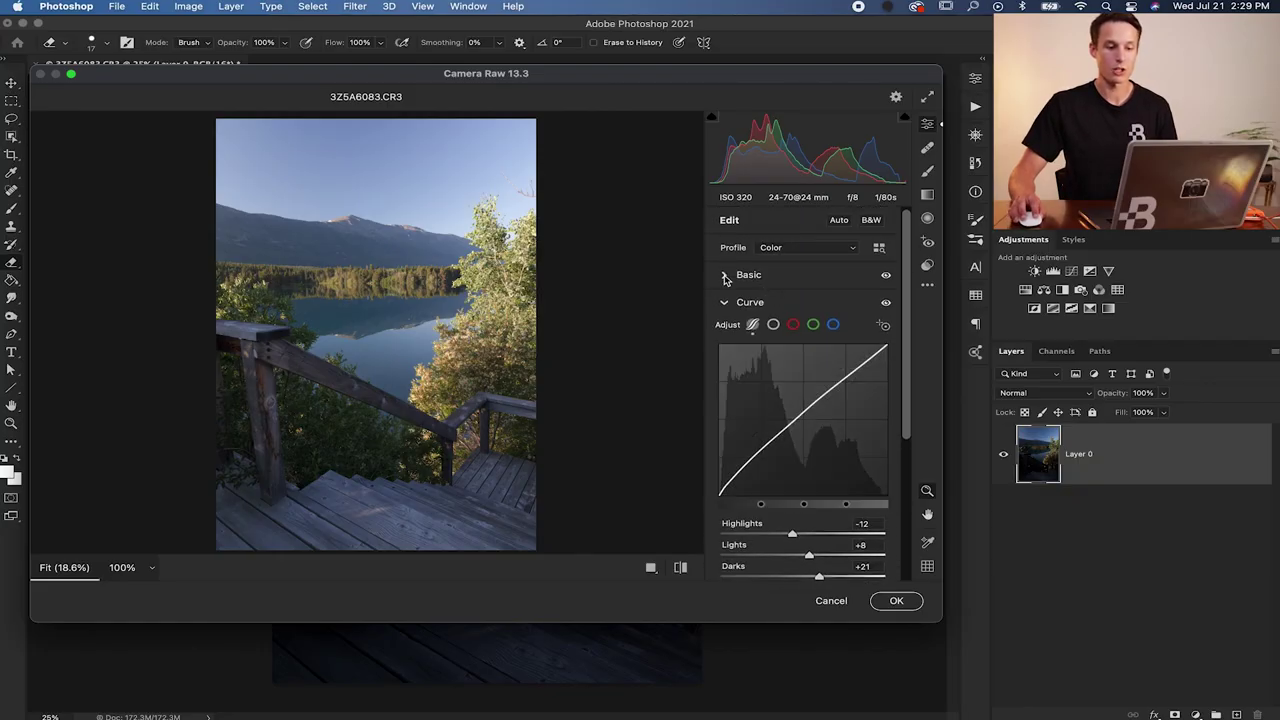
Step: In the Basic panel, set Contrast +31, Highlights +5 and Whites −4
{"action": "left_click", "coordinate": [725, 277]}
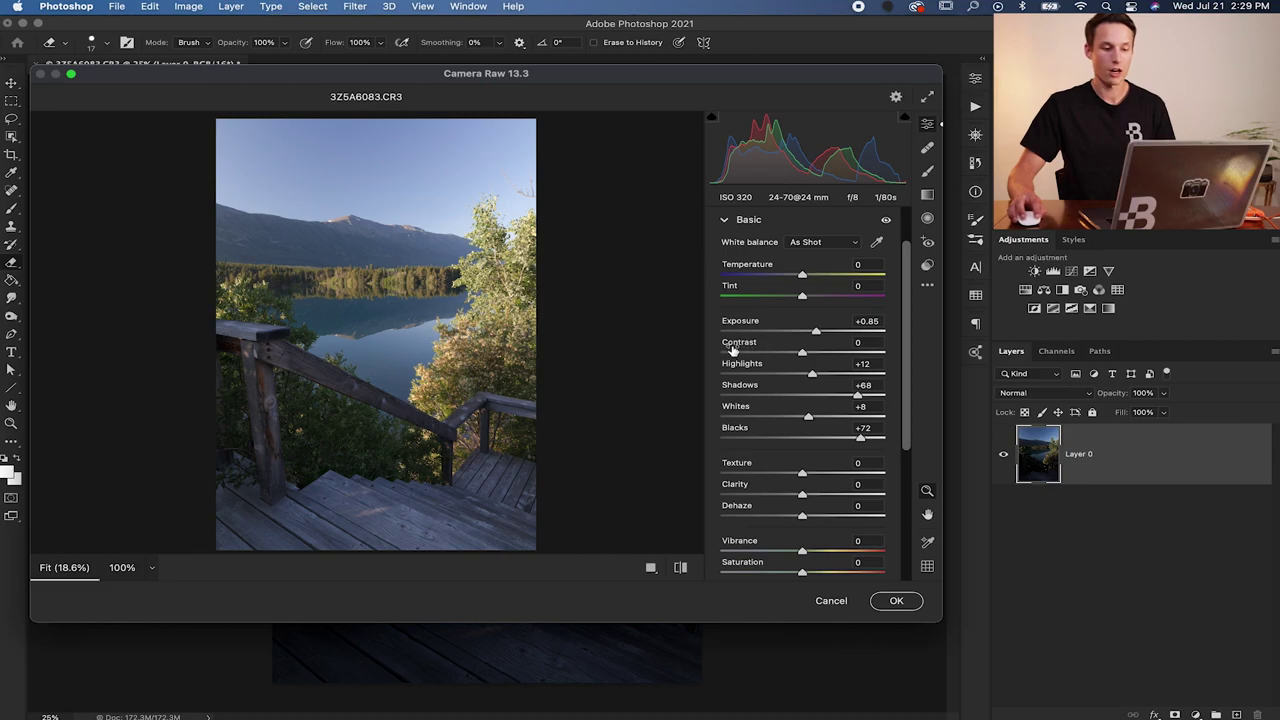
{"action": "left_click_drag", "start_coordinate": [802, 355], "coordinate": [821, 357]}
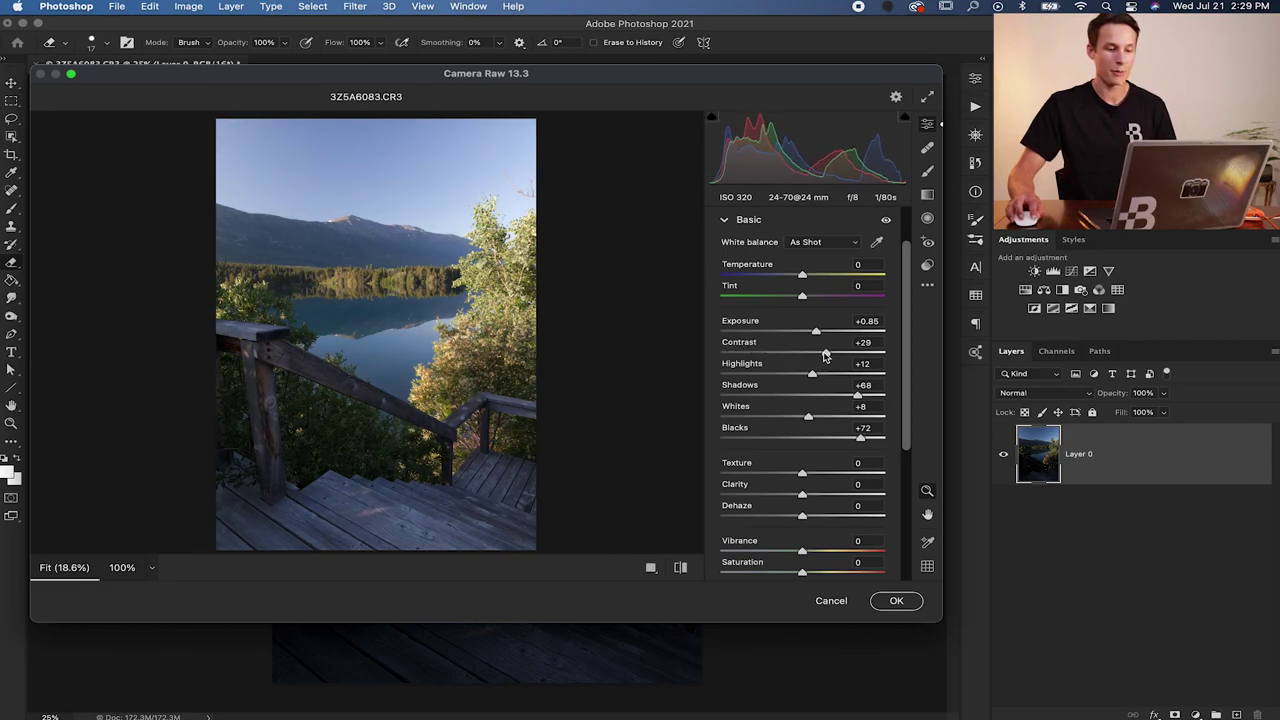
{"action": "left_click_drag", "start_coordinate": [826, 357], "coordinate": [828, 356]}
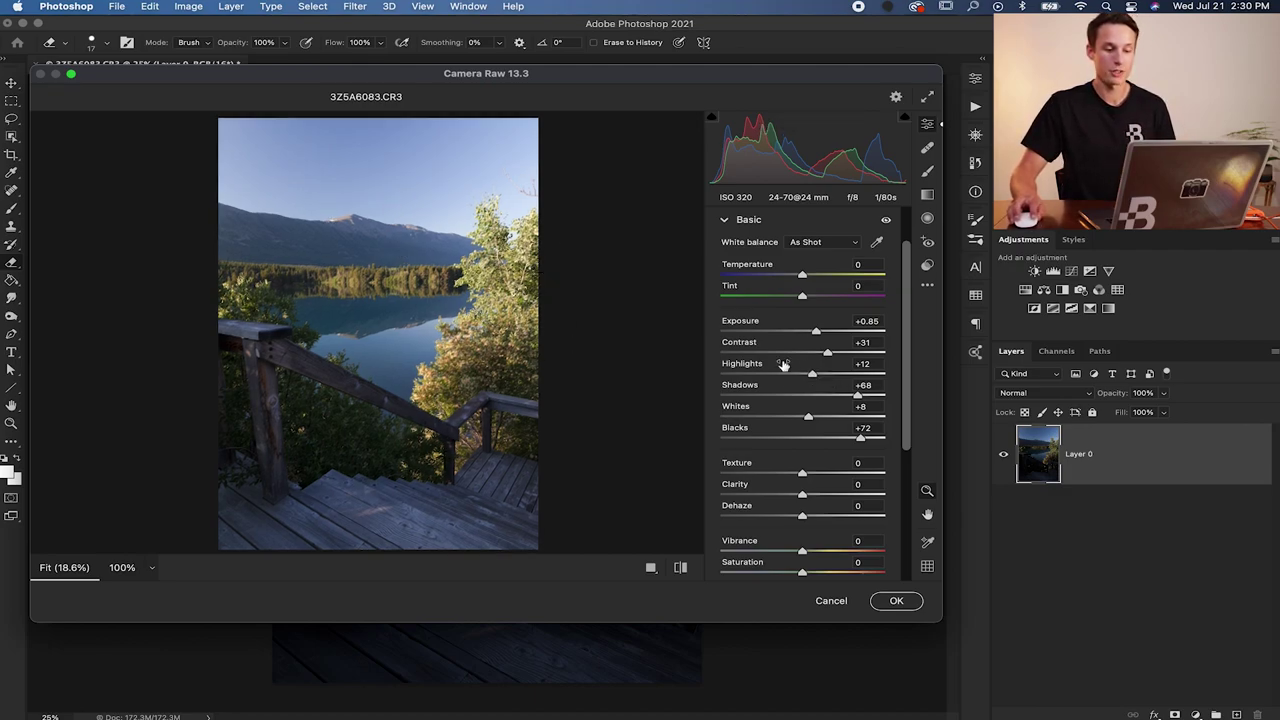
{"action": "left_click_drag", "start_coordinate": [812, 373], "coordinate": [800, 420]}
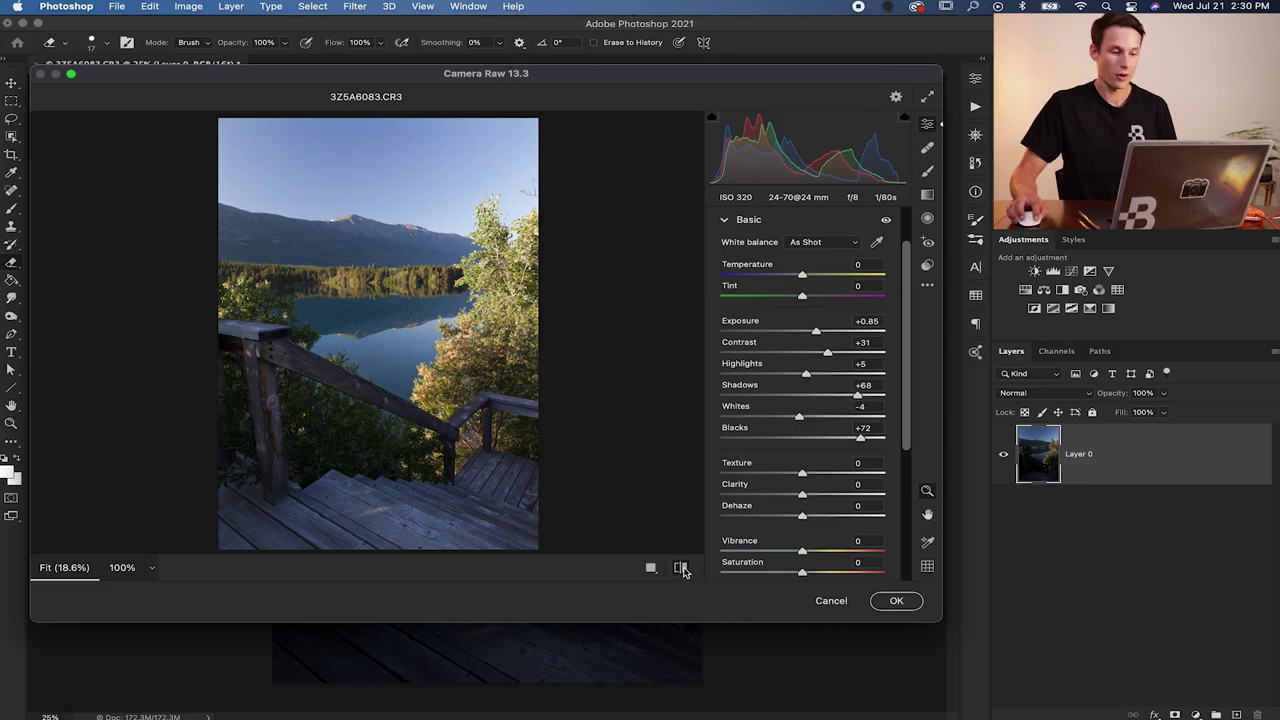
{"action": "left_click", "coordinate": [681, 568]}
Step: Compare original and edited previews, then close Camera Raw and return to Layer 0
{"action": "left_click", "coordinate": [681, 568]}
{"action": "left_click", "coordinate": [681, 568]}
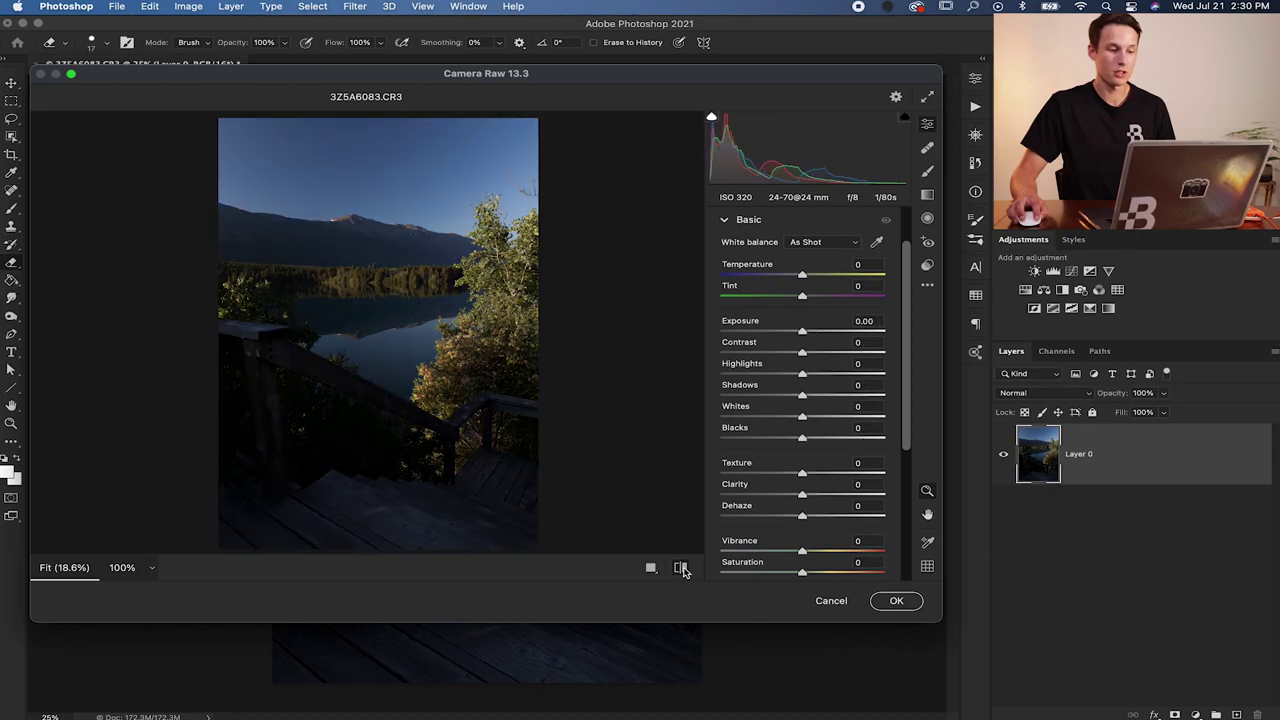
{"action": "left_click", "coordinate": [681, 568]}
{"action": "left_click", "coordinate": [681, 568]}
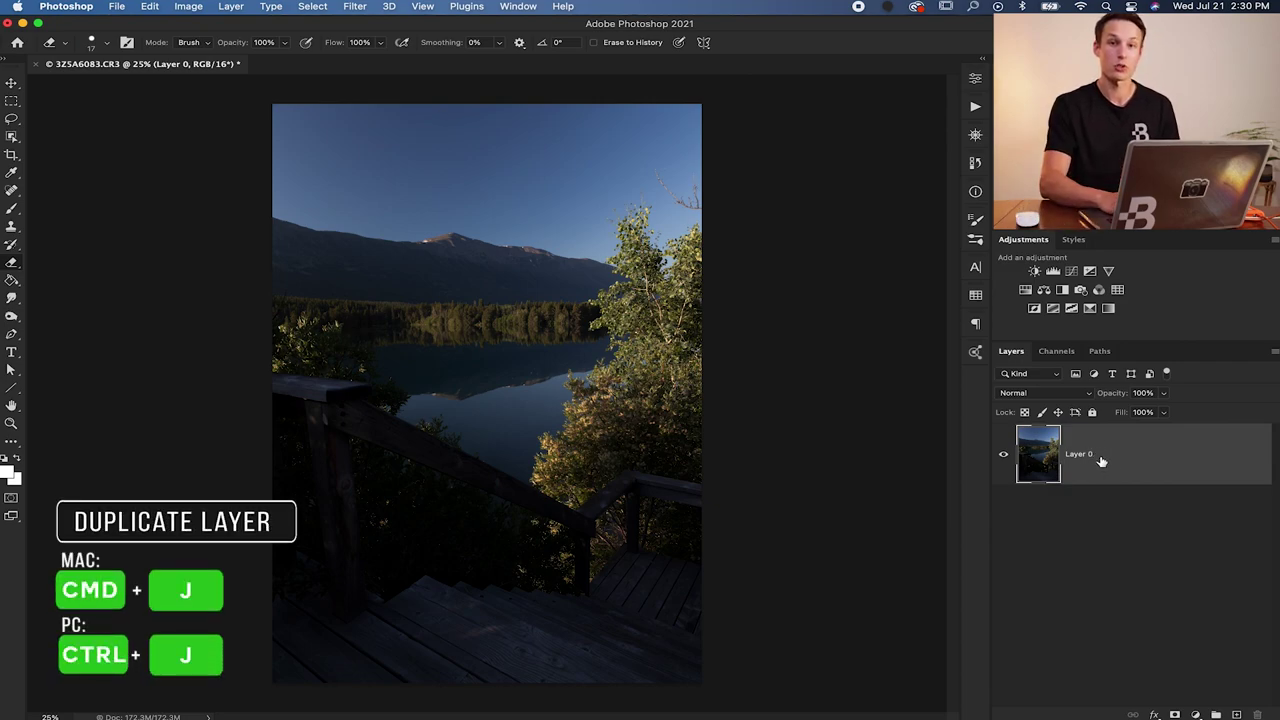
Step: Duplicate Layer 0 with Cmd+J and rename the copy 'Edit'
{"action": "key", "text": "super+j"}
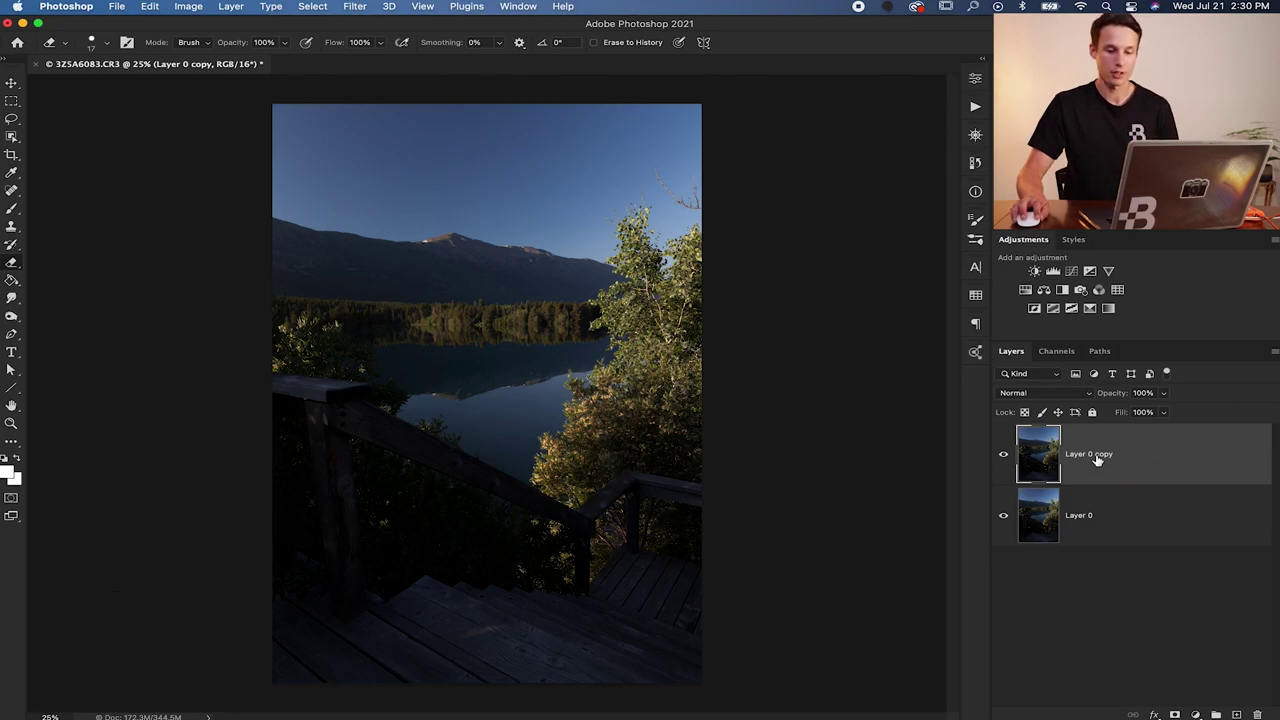
{"action": "double_click", "coordinate": [1097, 459]}
{"action": "type", "text": "Edit"}
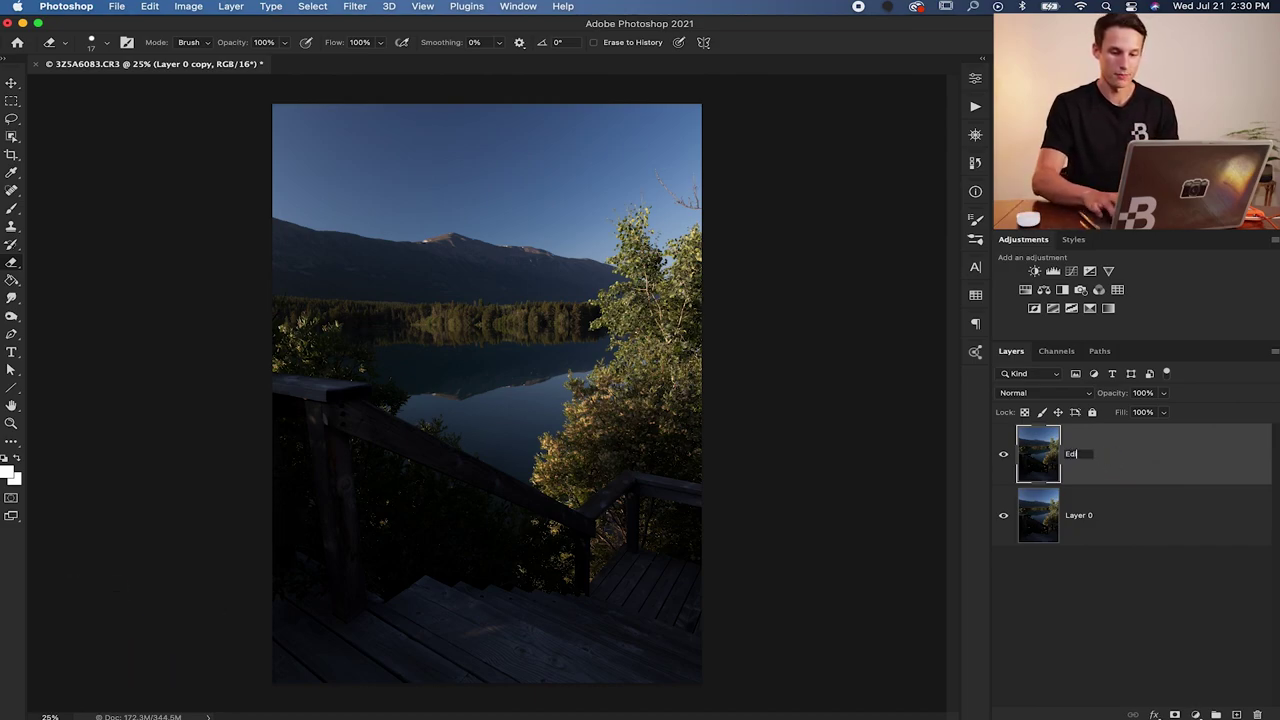
{"action": "key", "text": "Return"}
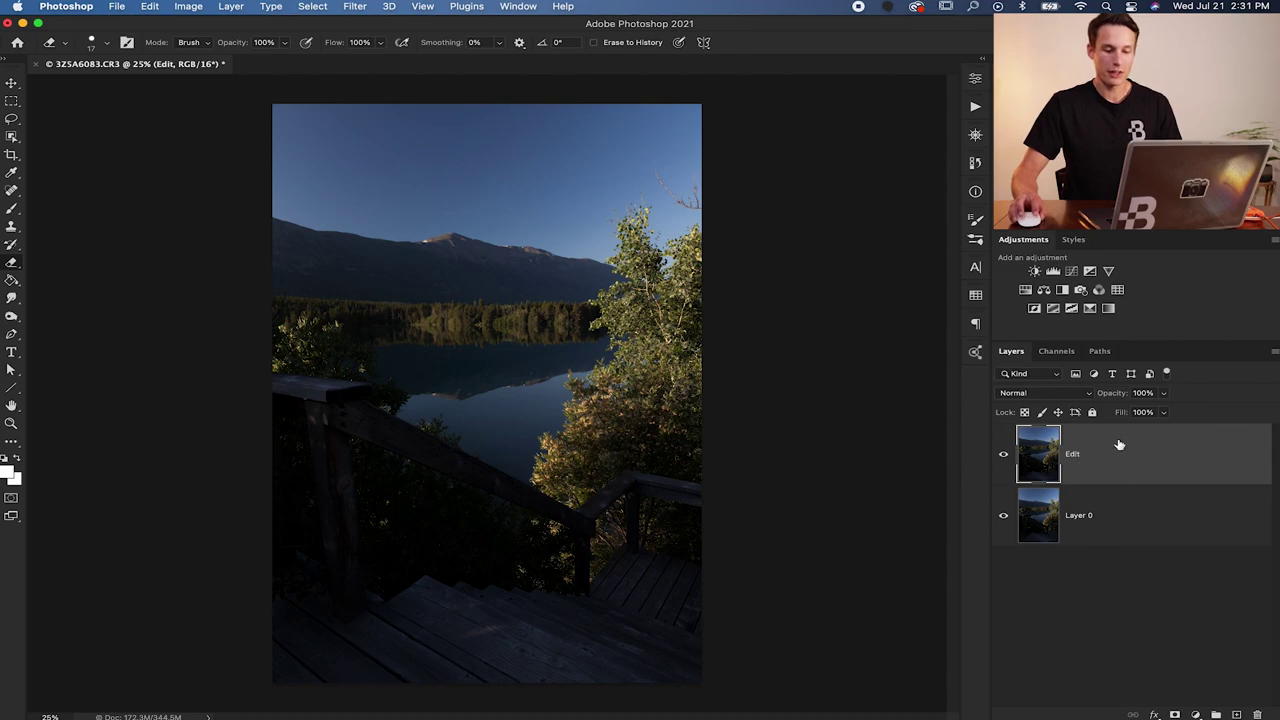
{"action": "left_click", "coordinate": [186, 7]}
{"action": "mouse_move", "coordinate": [213, 44]}
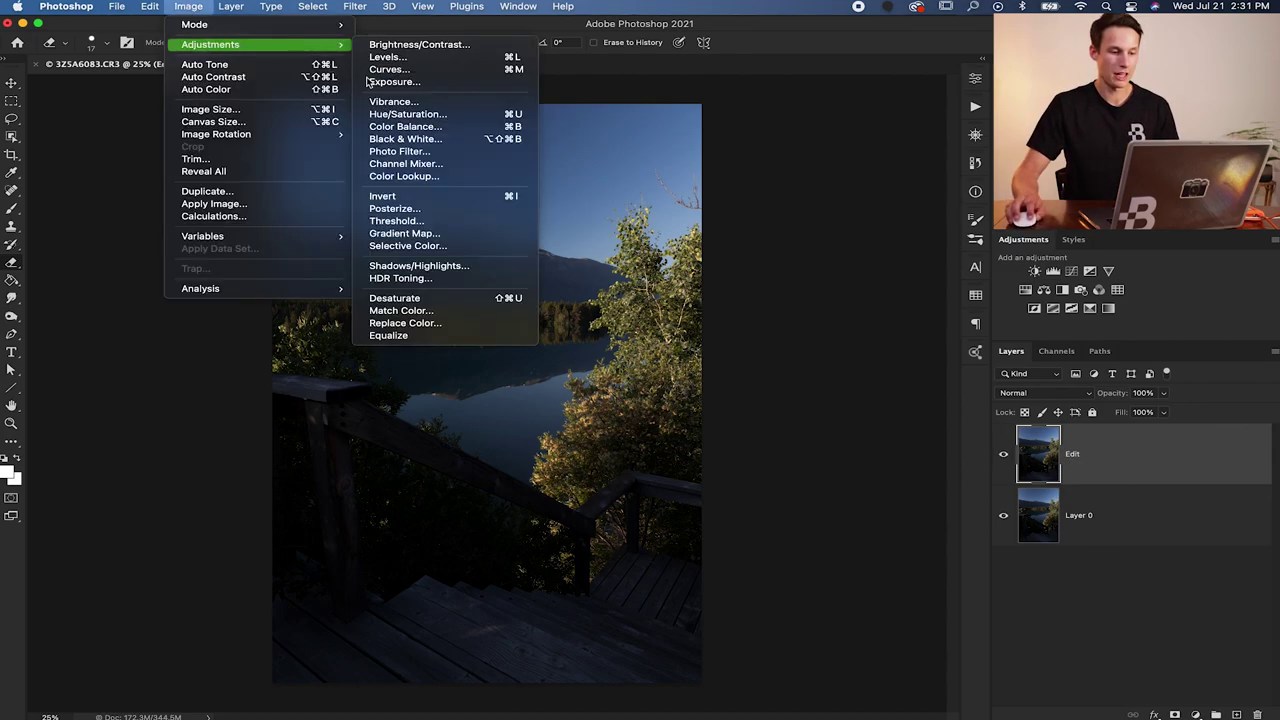
Step: Apply Shadows/Highlights to the Edit layer with Shadows Amount 63%, Tone 54%, Radius 395 px
{"action": "left_click", "coordinate": [475, 266]}
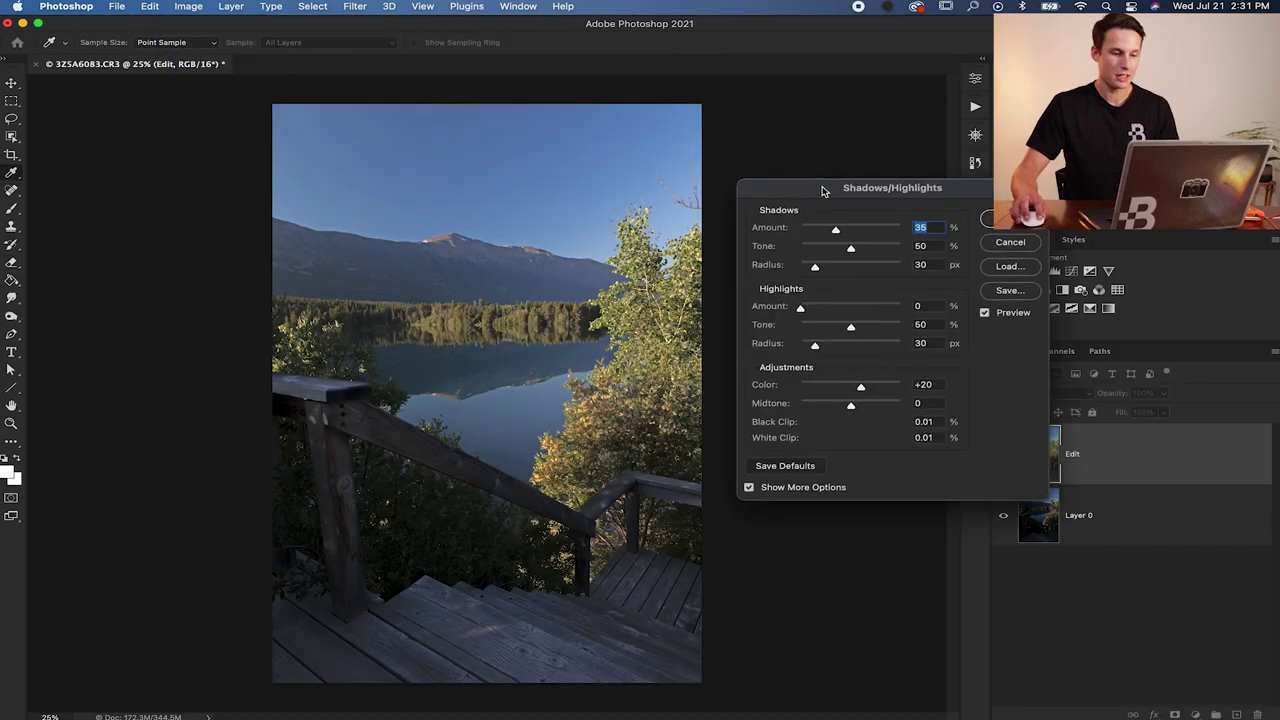
{"action": "left_click_drag", "start_coordinate": [822, 190], "coordinate": [689, 338]}
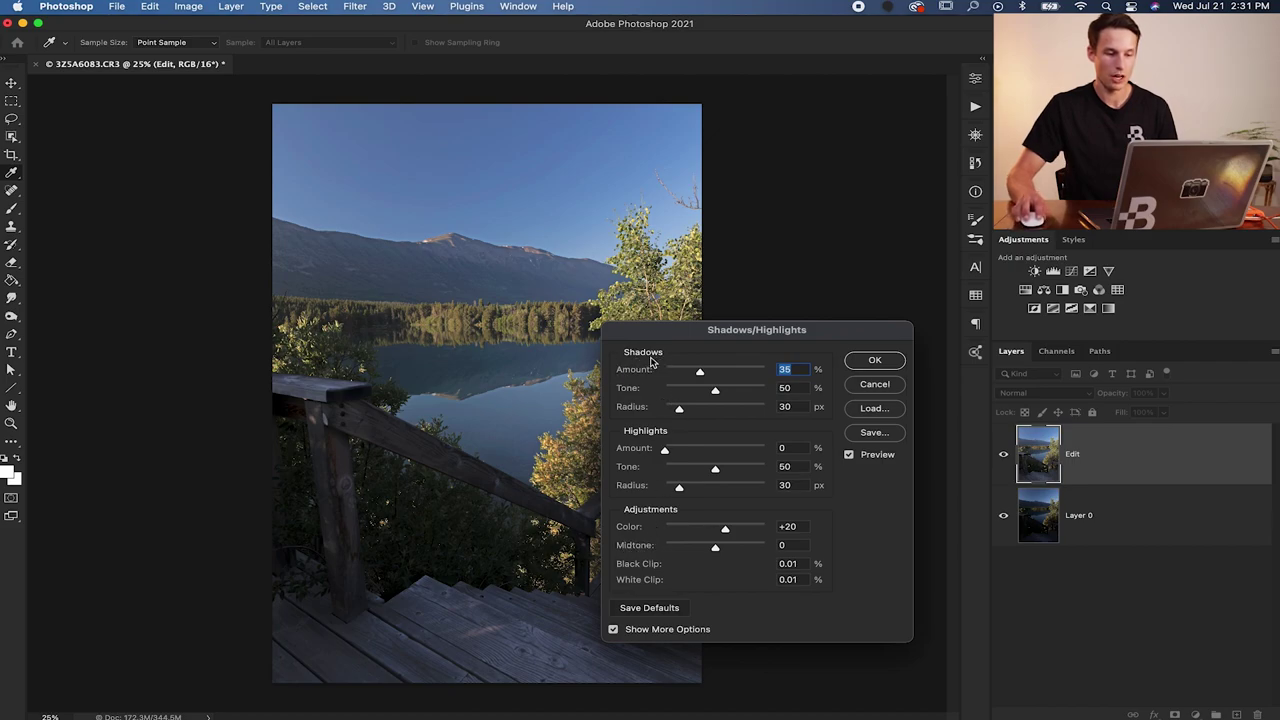
{"action": "left_click_drag", "start_coordinate": [651, 362], "coordinate": [775, 400]}
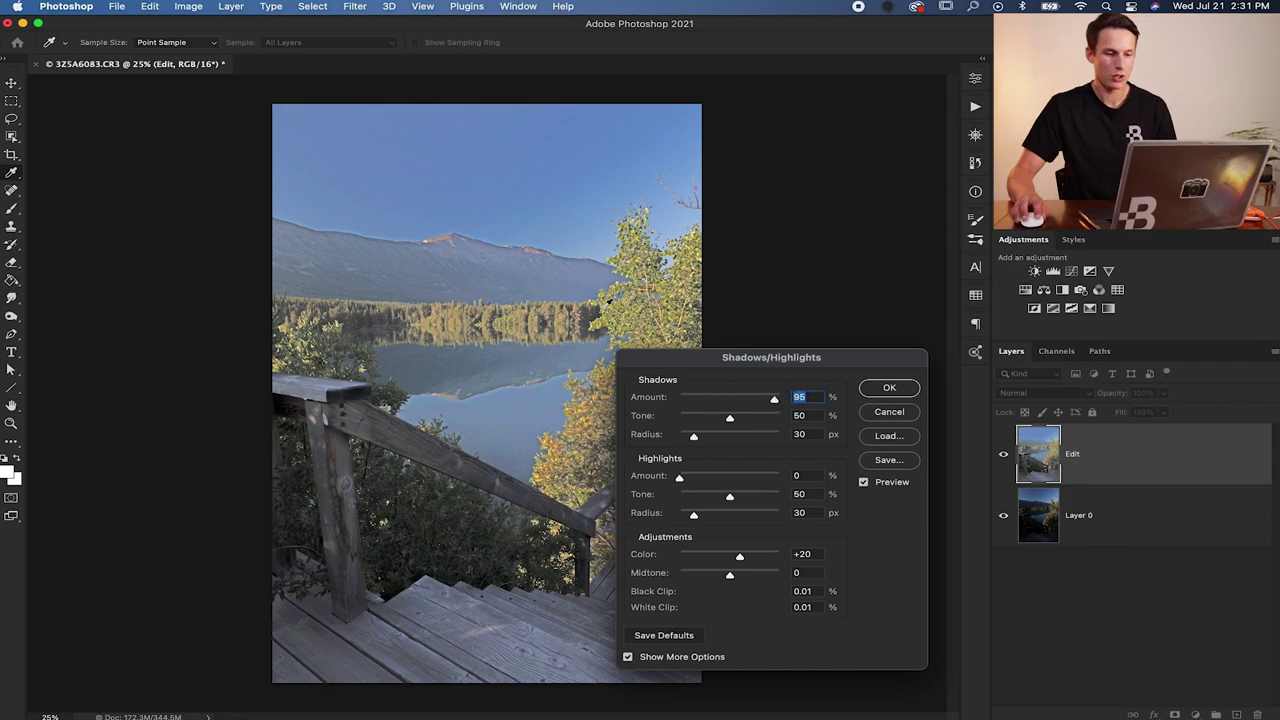
{"action": "left_click_drag", "start_coordinate": [706, 437], "coordinate": [713, 431]}
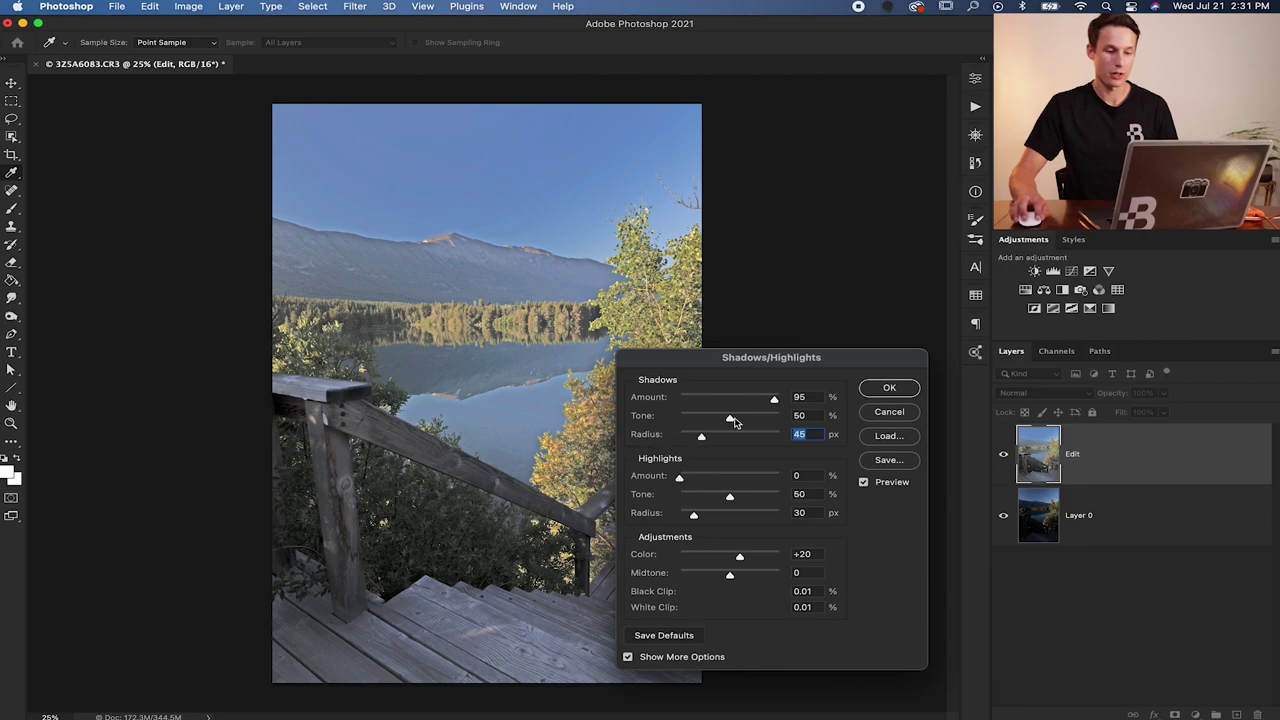
{"action": "left_click_drag", "start_coordinate": [702, 440], "coordinate": [752, 440]}
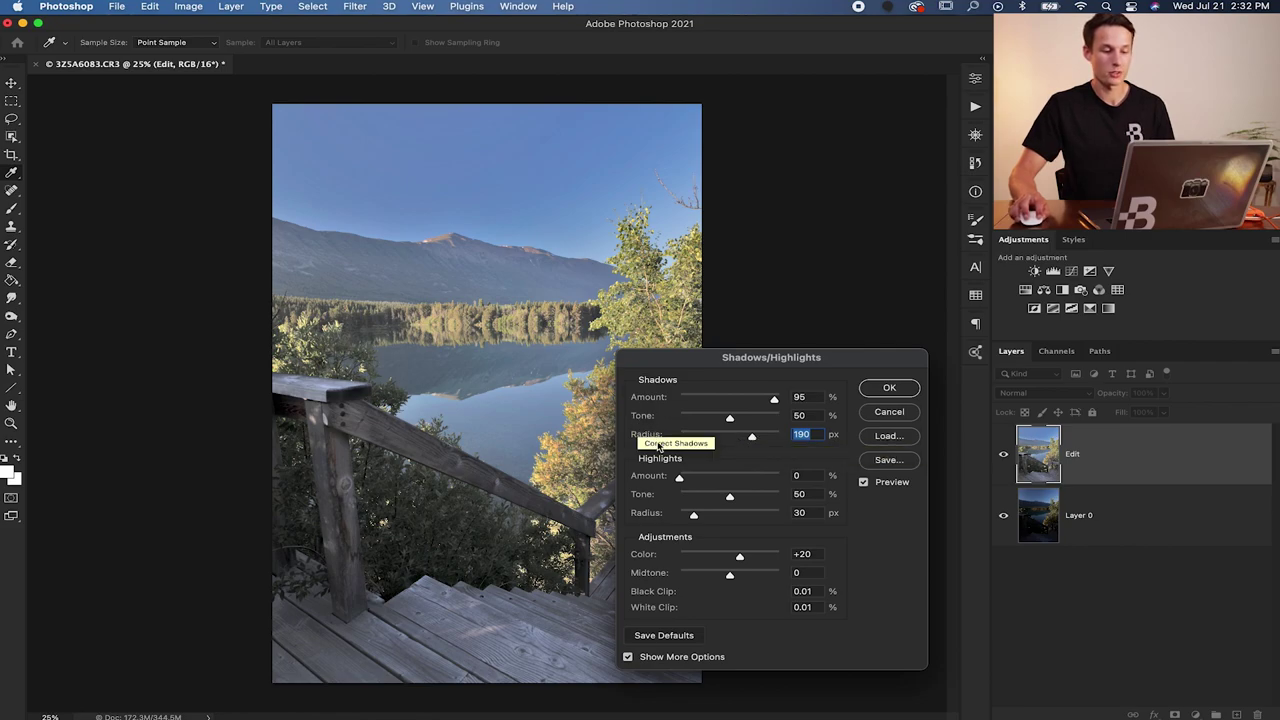
{"action": "left_click_drag", "start_coordinate": [774, 399], "coordinate": [780, 399]}
{"action": "mouse_move", "coordinate": [730, 417]}
{"action": "left_mouse_down"}
{"action": "mouse_move", "coordinate": [758, 420]}
{"action": "mouse_move", "coordinate": [718, 420]}
{"action": "mouse_move", "coordinate": [756, 401]}
{"action": "mouse_move", "coordinate": [716, 402]}
{"action": "mouse_move", "coordinate": [744, 402]}
{"action": "left_mouse_up"}
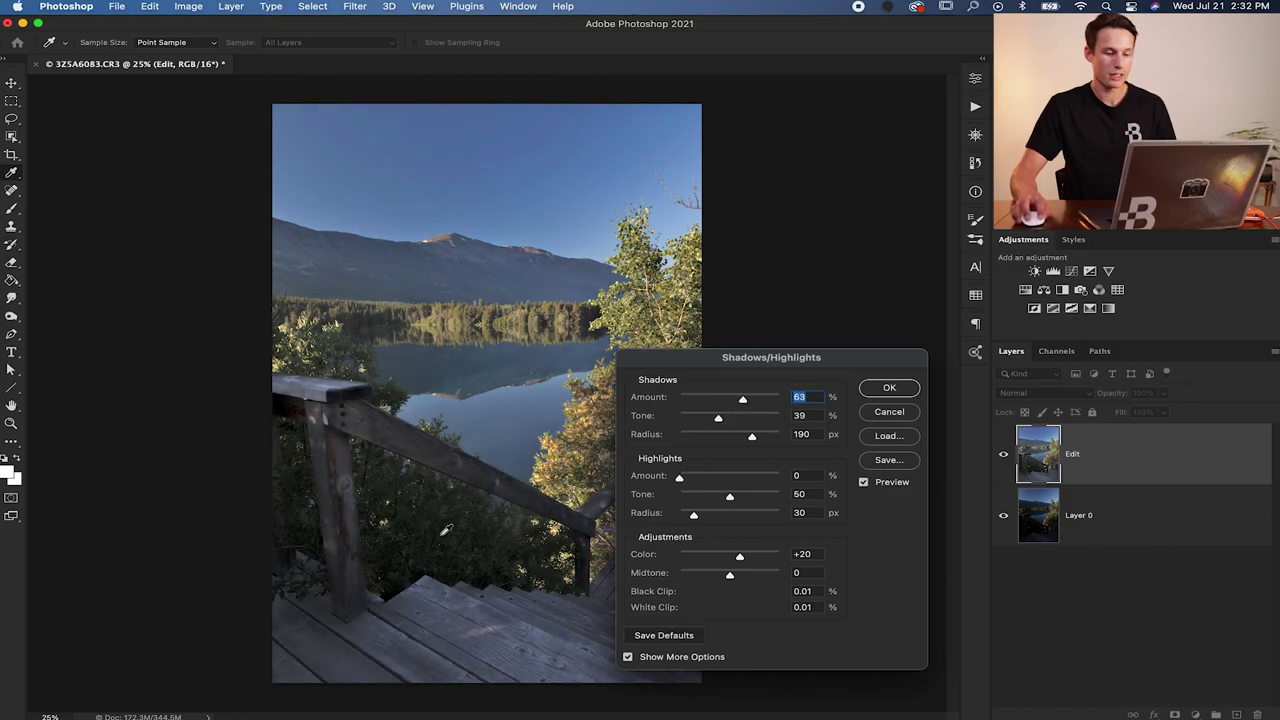
{"action": "left_click_drag", "start_coordinate": [708, 420], "coordinate": [735, 419]}
{"action": "left_click_drag", "start_coordinate": [747, 354], "coordinate": [812, 352]}
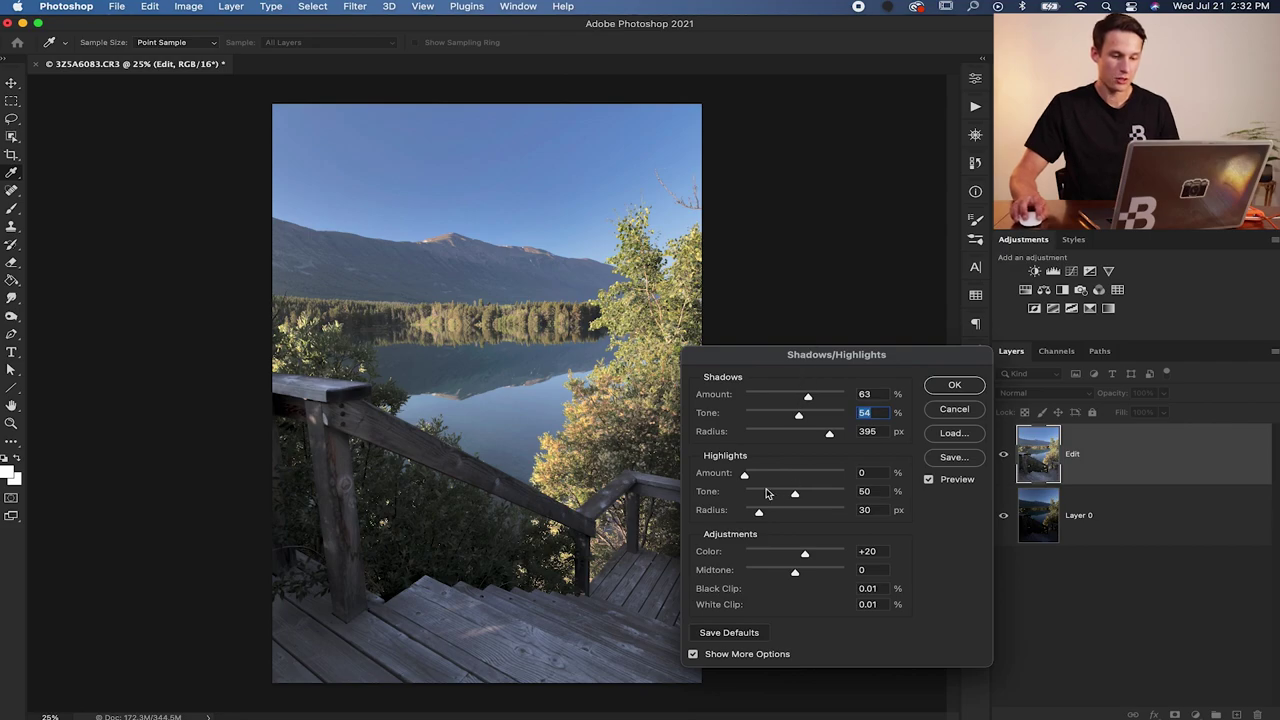
Step: Set Highlights Amount 16%, Color +42 and Midtone +33, then apply Shadows/Highlights
{"action": "mouse_move", "coordinate": [745, 477]}
{"action": "left_mouse_down"}
{"action": "mouse_move", "coordinate": [838, 473]}
{"action": "mouse_move", "coordinate": [748, 477]}
{"action": "left_mouse_up"}
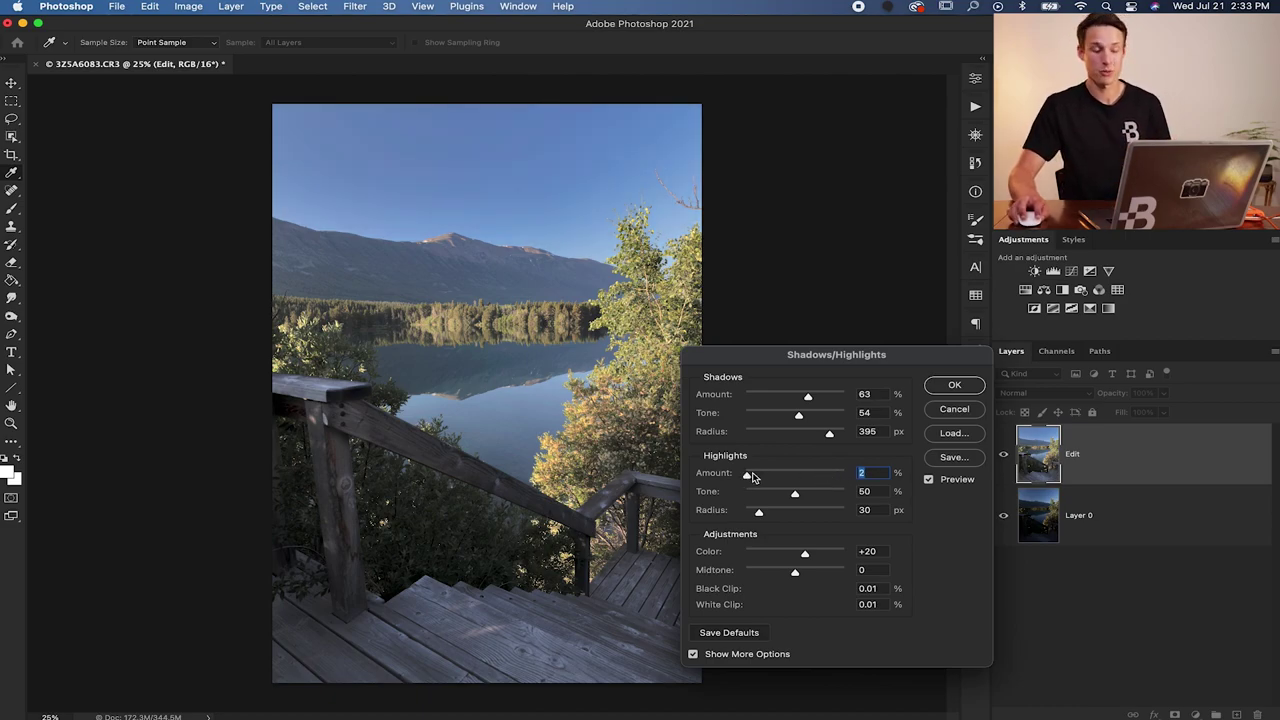
{"action": "left_click_drag", "start_coordinate": [750, 478], "coordinate": [799, 494]}
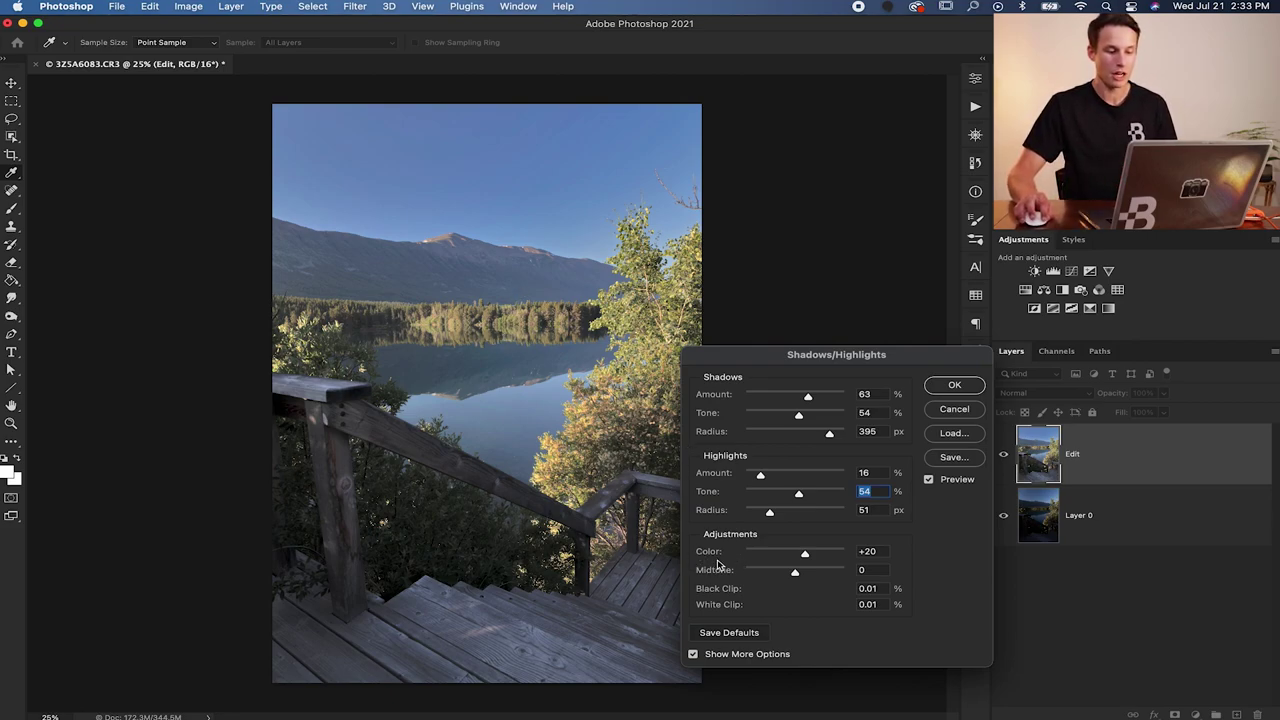
{"action": "left_click_drag", "start_coordinate": [806, 557], "coordinate": [811, 557]}
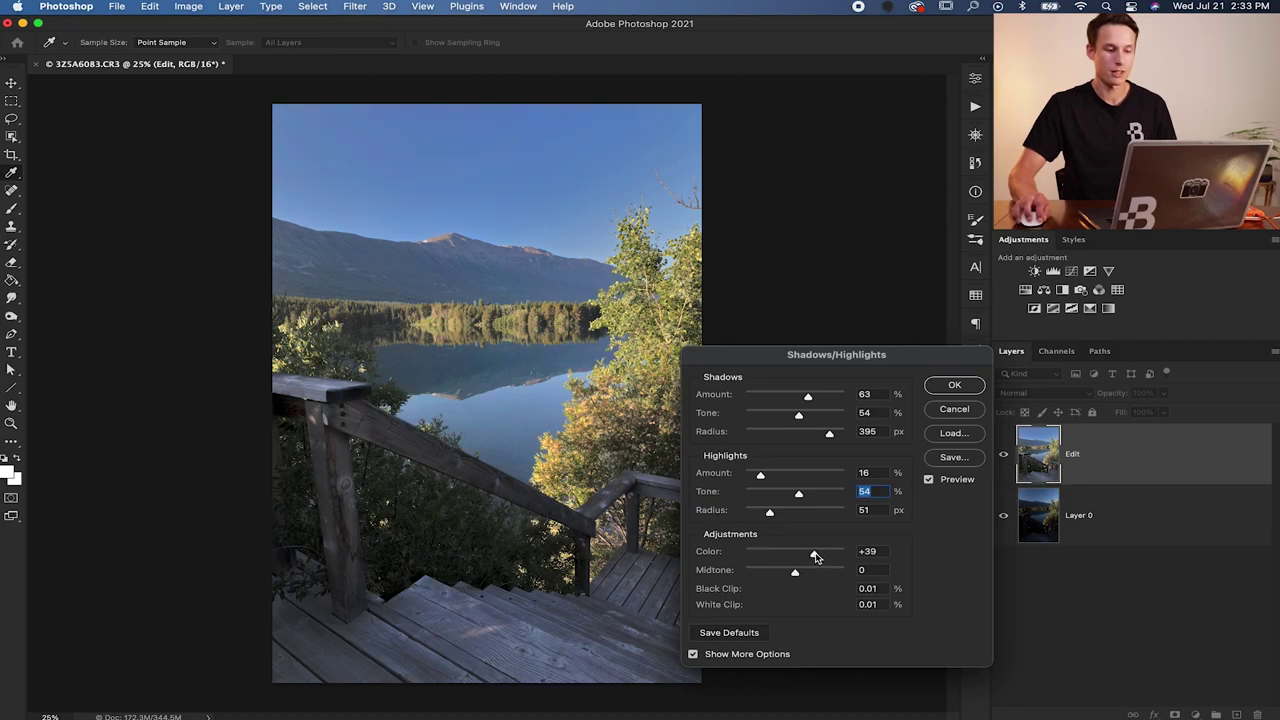
{"action": "left_click", "coordinate": [816, 557]}
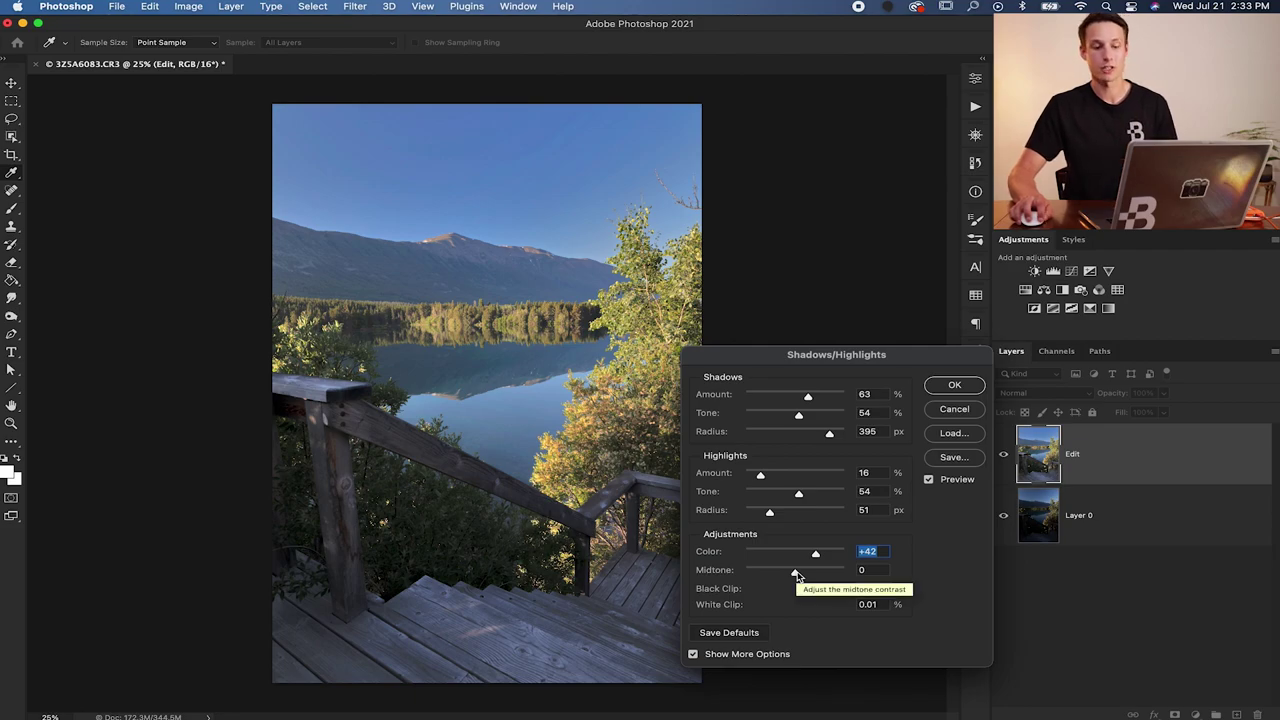
{"action": "left_click_drag", "start_coordinate": [796, 576], "coordinate": [811, 575]}
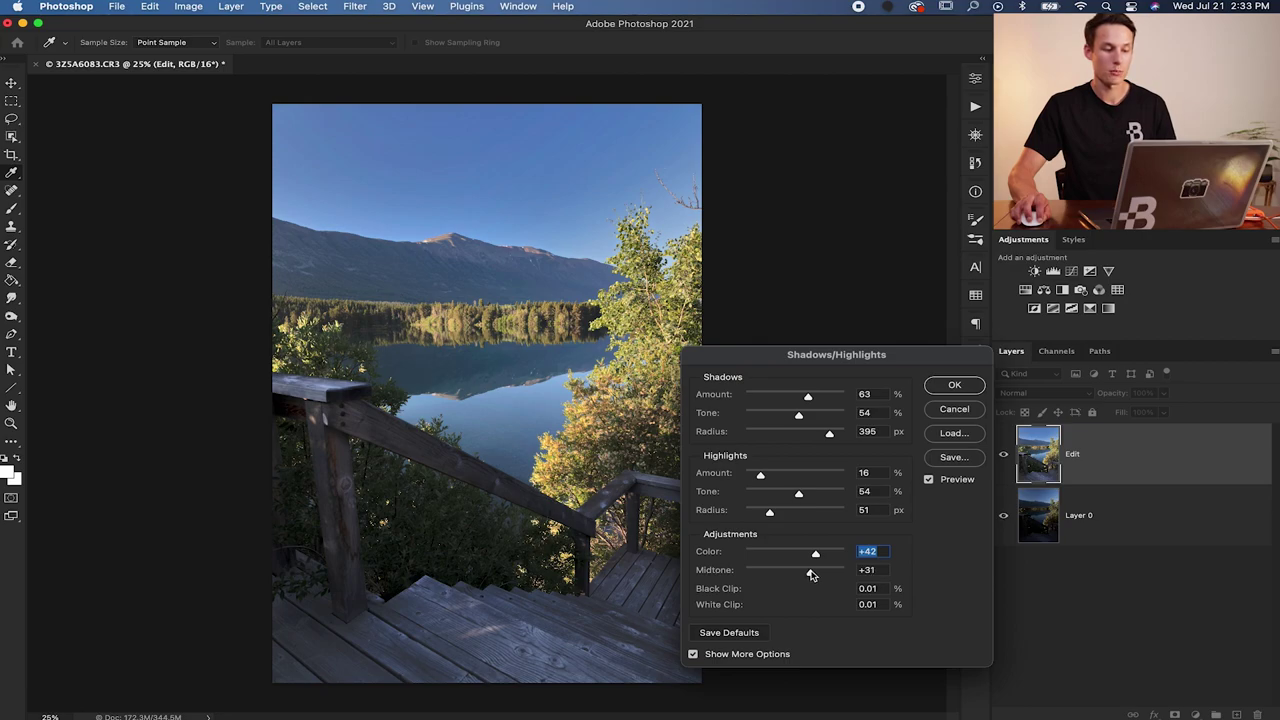
{"action": "left_click_drag", "start_coordinate": [812, 575], "coordinate": [812, 574]}
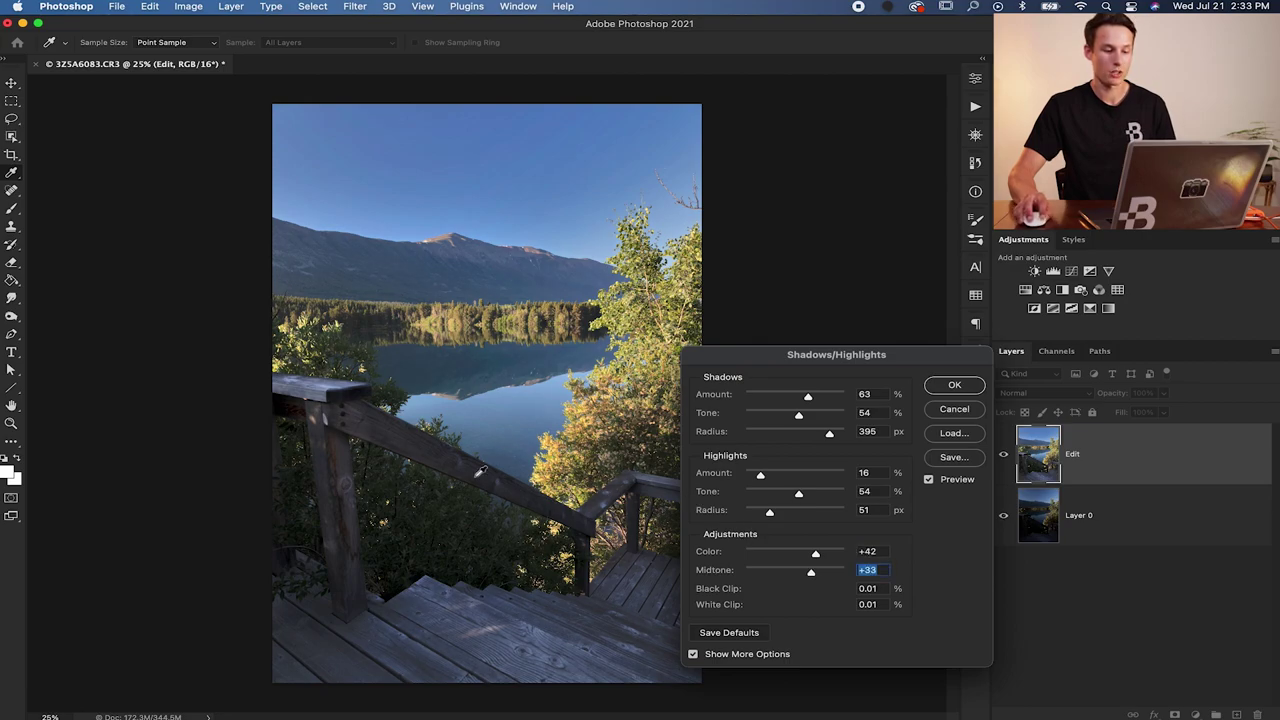
{"action": "left_click_drag", "start_coordinate": [848, 356], "coordinate": [860, 373]}
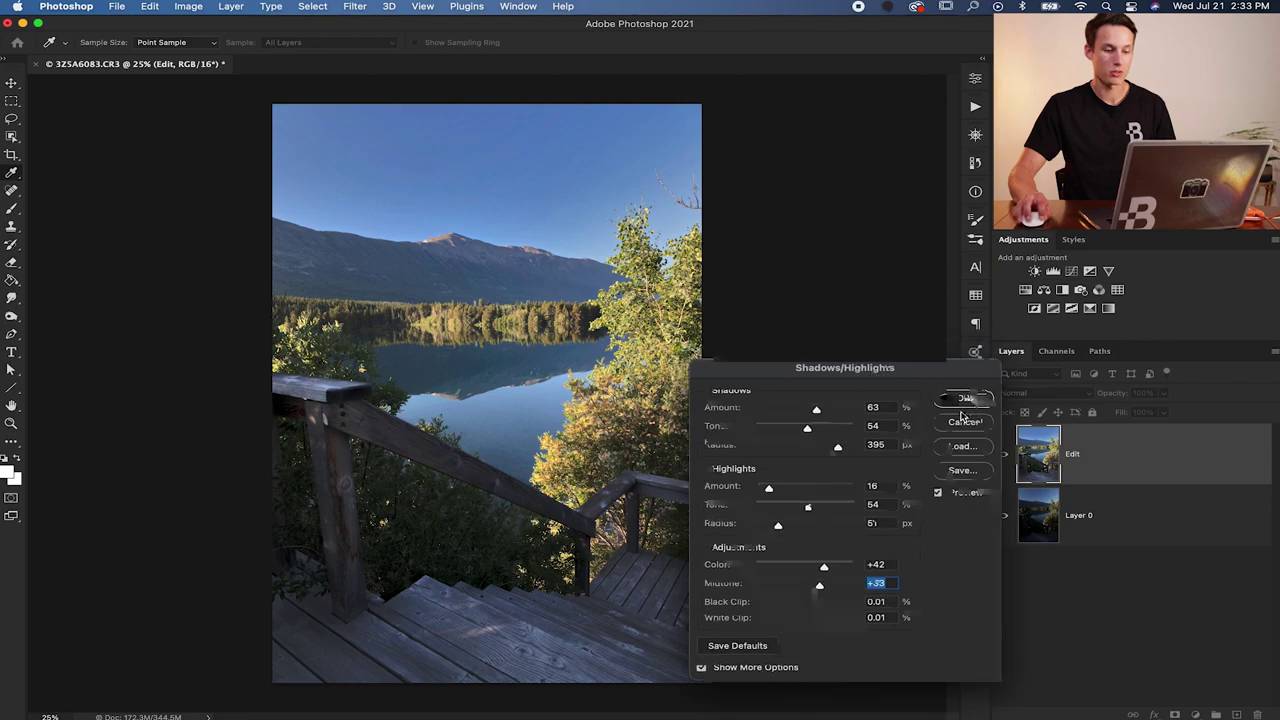
{"action": "left_click", "coordinate": [965, 403]}
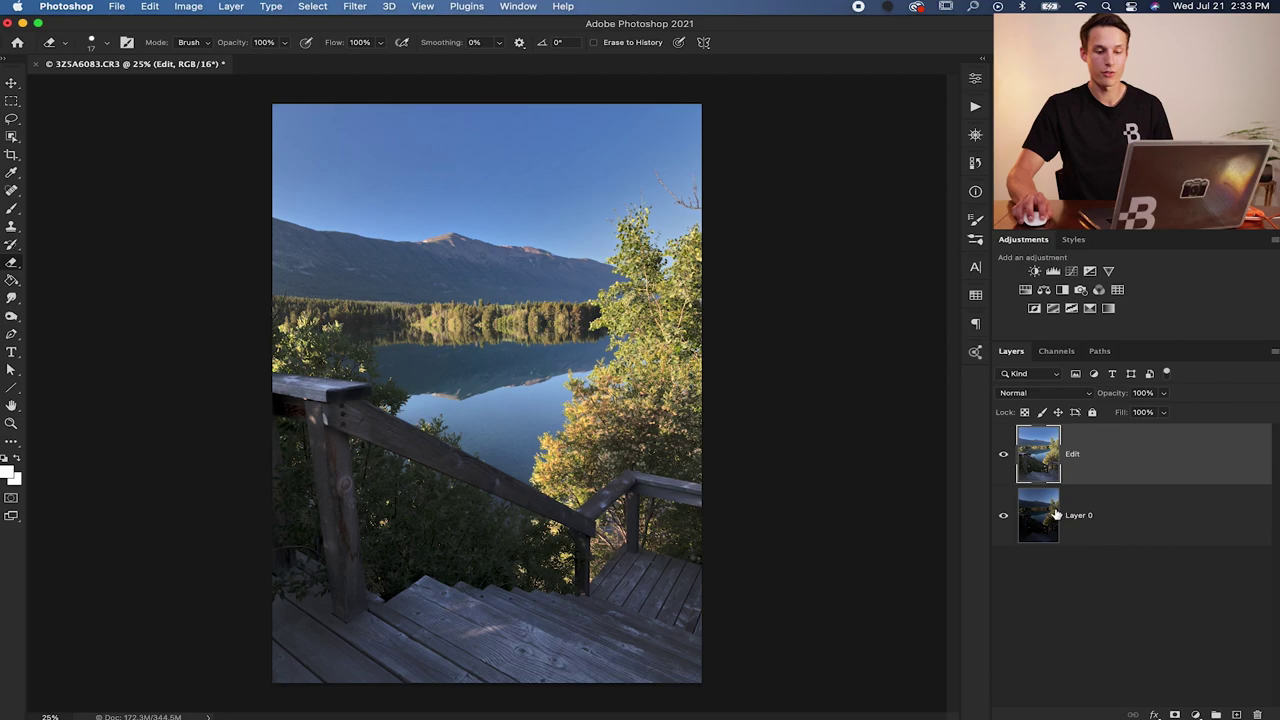
Step: Toggle the Edit layer's visibility to compare with the original, then delete the Edit layer
{"action": "left_click", "coordinate": [1004, 458]}
{"action": "left_click", "coordinate": [1002, 457]}
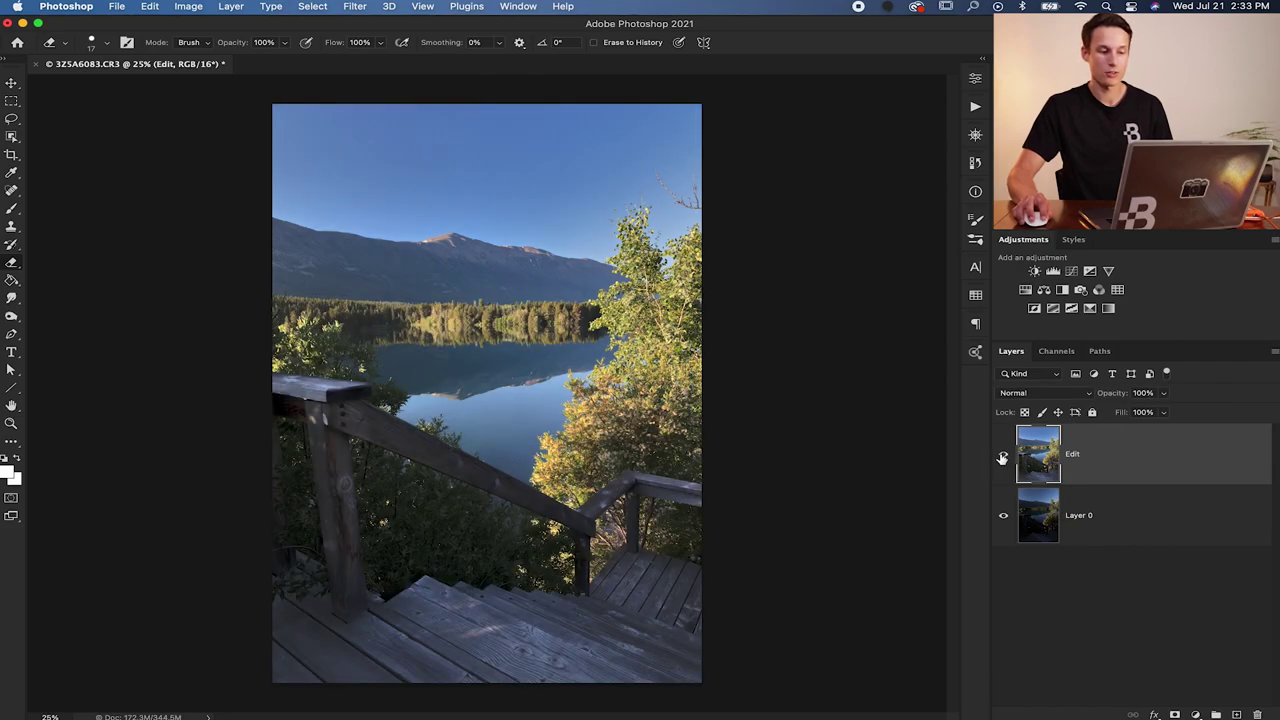
{"action": "left_click", "coordinate": [1002, 457]}
{"action": "left_click", "coordinate": [1002, 458]}
{"action": "left_click", "coordinate": [1002, 459]}
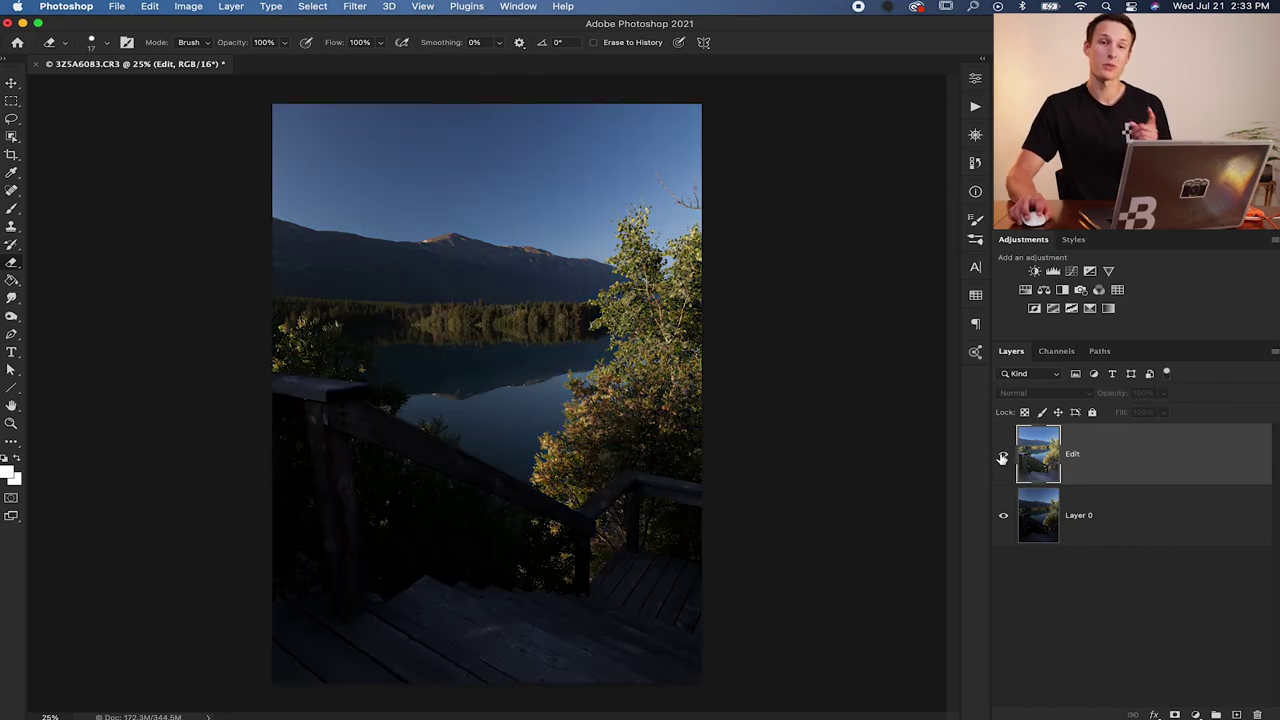
{"action": "left_click", "coordinate": [1003, 458]}
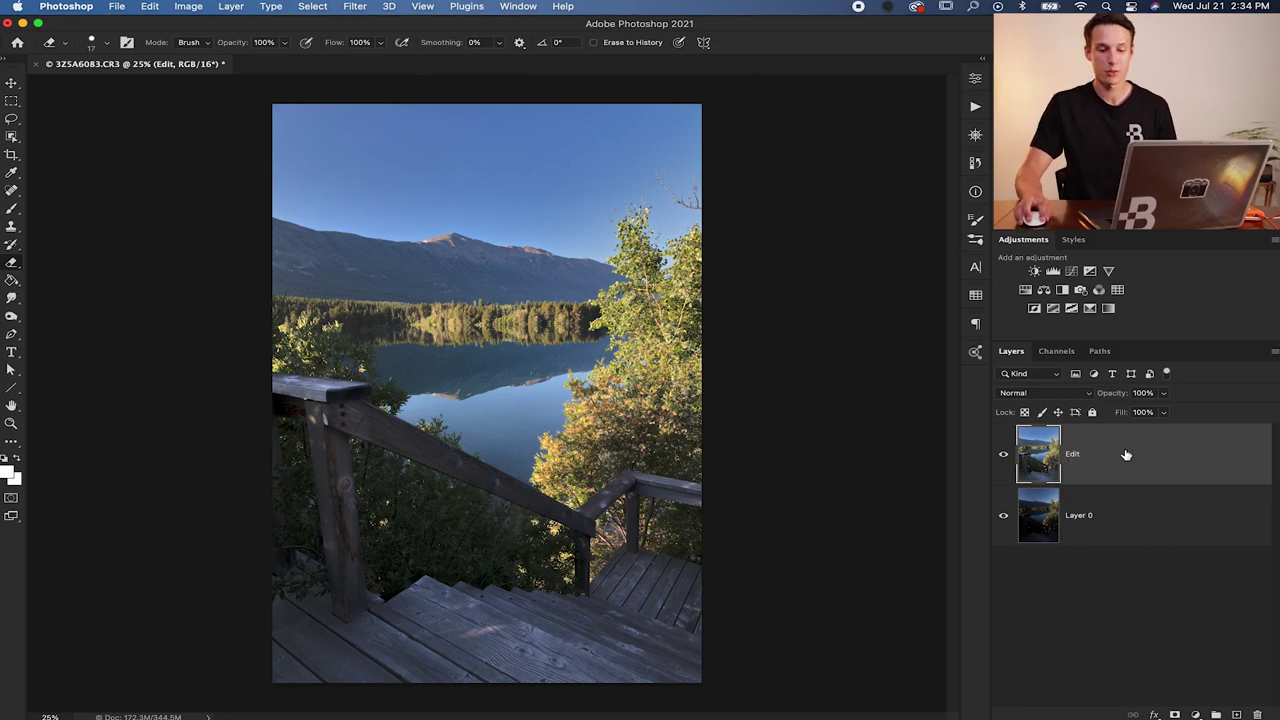
{"action": "key", "text": "BackSpace"}
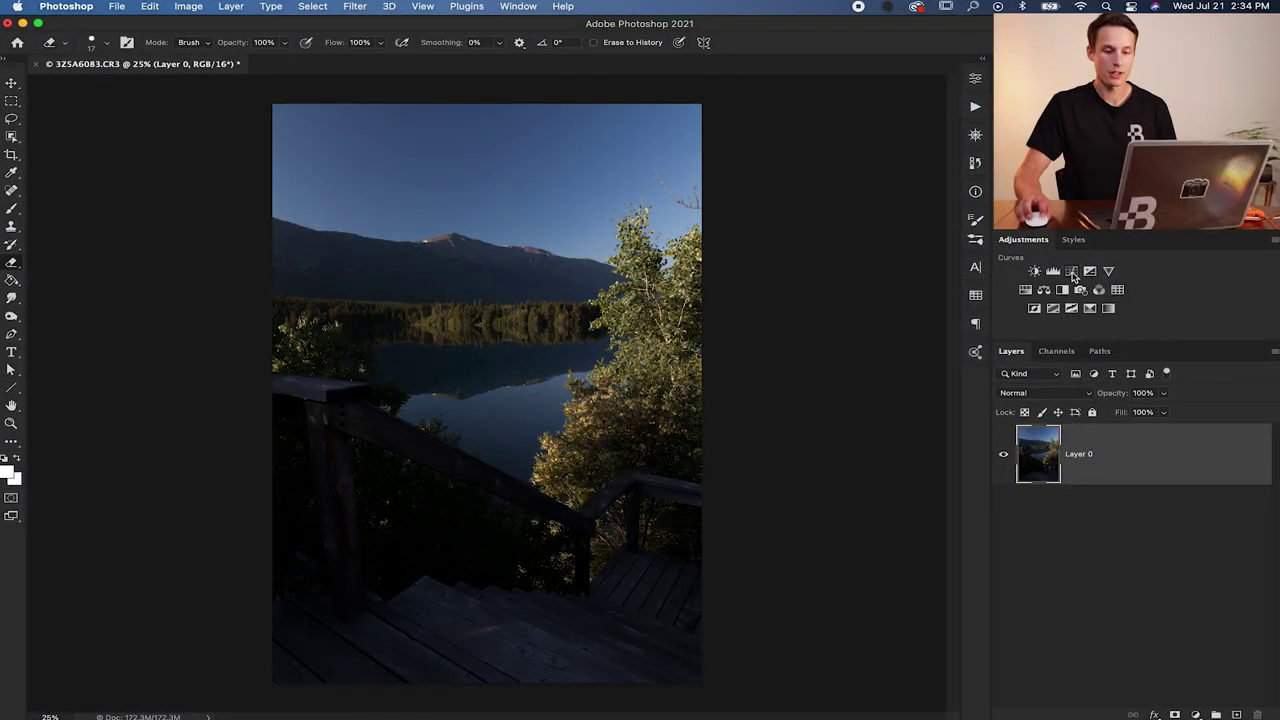
Step: Add a Curves adjustment layer with a straight curve and clip it to Layer 0
{"action": "left_click", "coordinate": [1071, 272]}
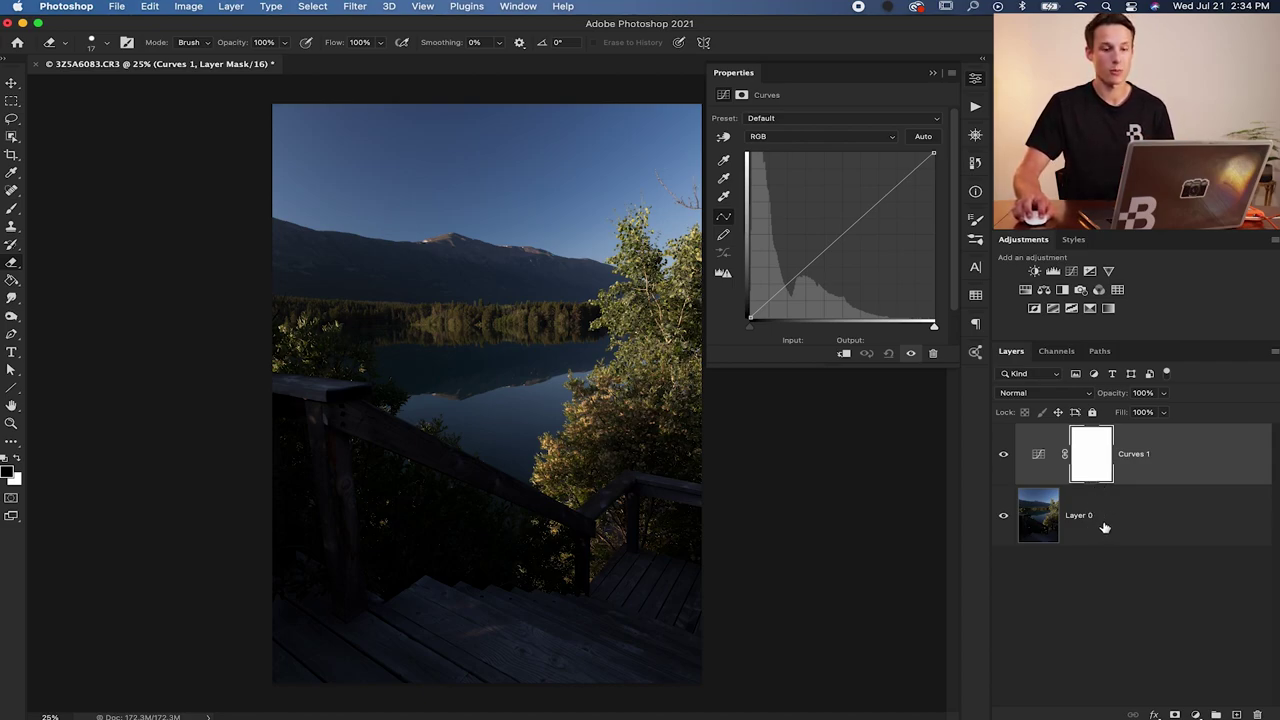
{"action": "left_click", "coordinate": [842, 355]}
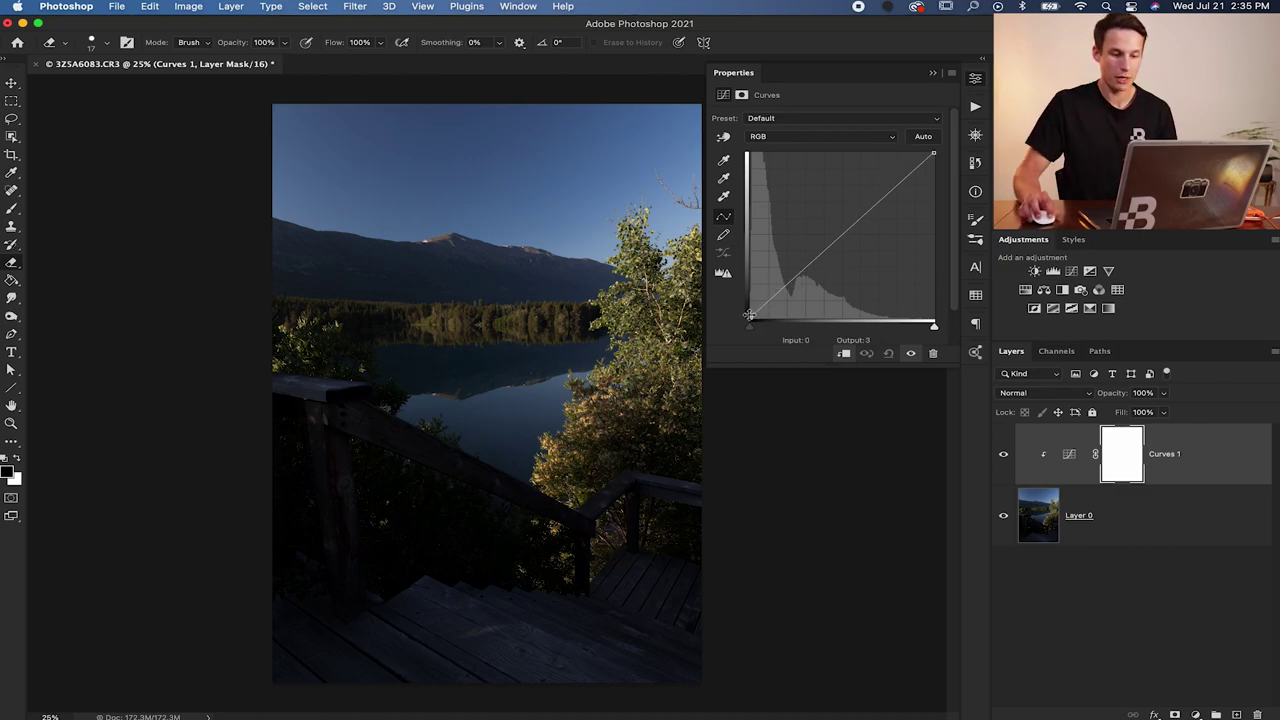
{"action": "mouse_move", "coordinate": [749, 318]}
{"action": "left_mouse_down"}
{"action": "mouse_move", "coordinate": [741, 152]}
{"action": "mouse_move", "coordinate": [750, 318]}
{"action": "left_mouse_up"}
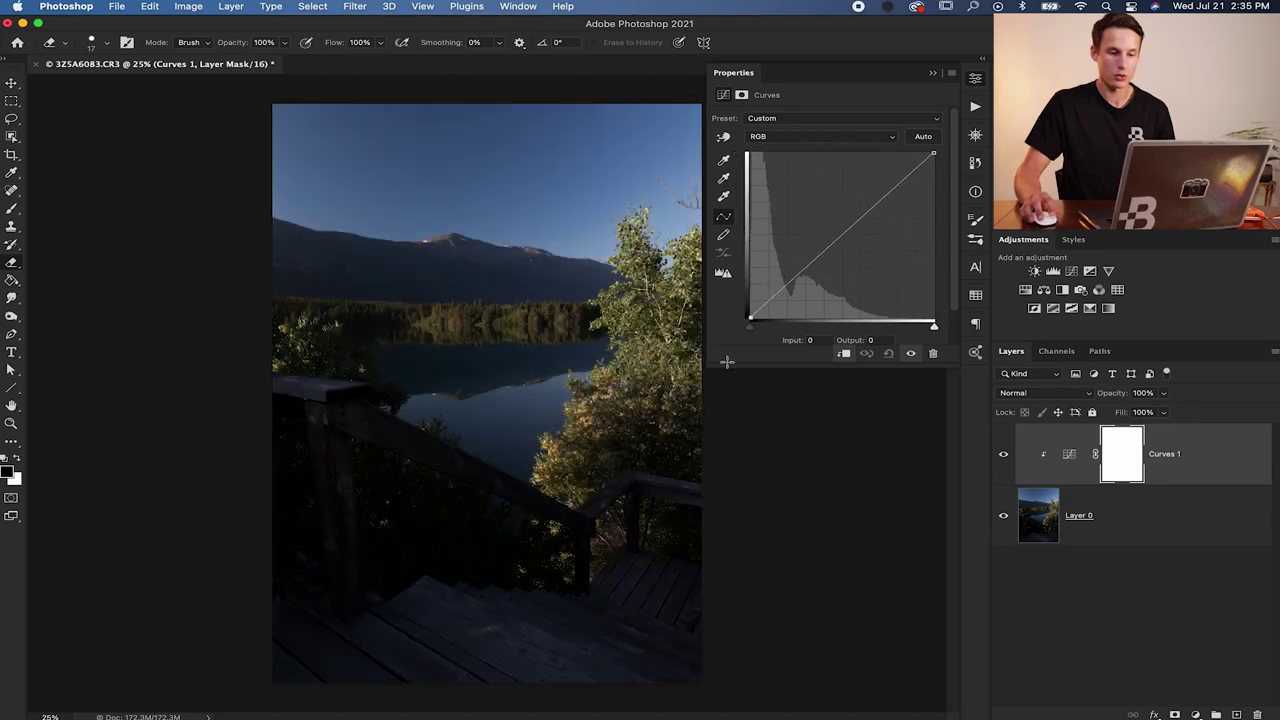
{"action": "left_click", "coordinate": [933, 152]}
{"action": "mouse_move", "coordinate": [933, 153]}
{"action": "left_mouse_down"}
{"action": "mouse_move", "coordinate": [937, 325]}
{"action": "mouse_move", "coordinate": [935, 152]}
{"action": "left_mouse_up"}
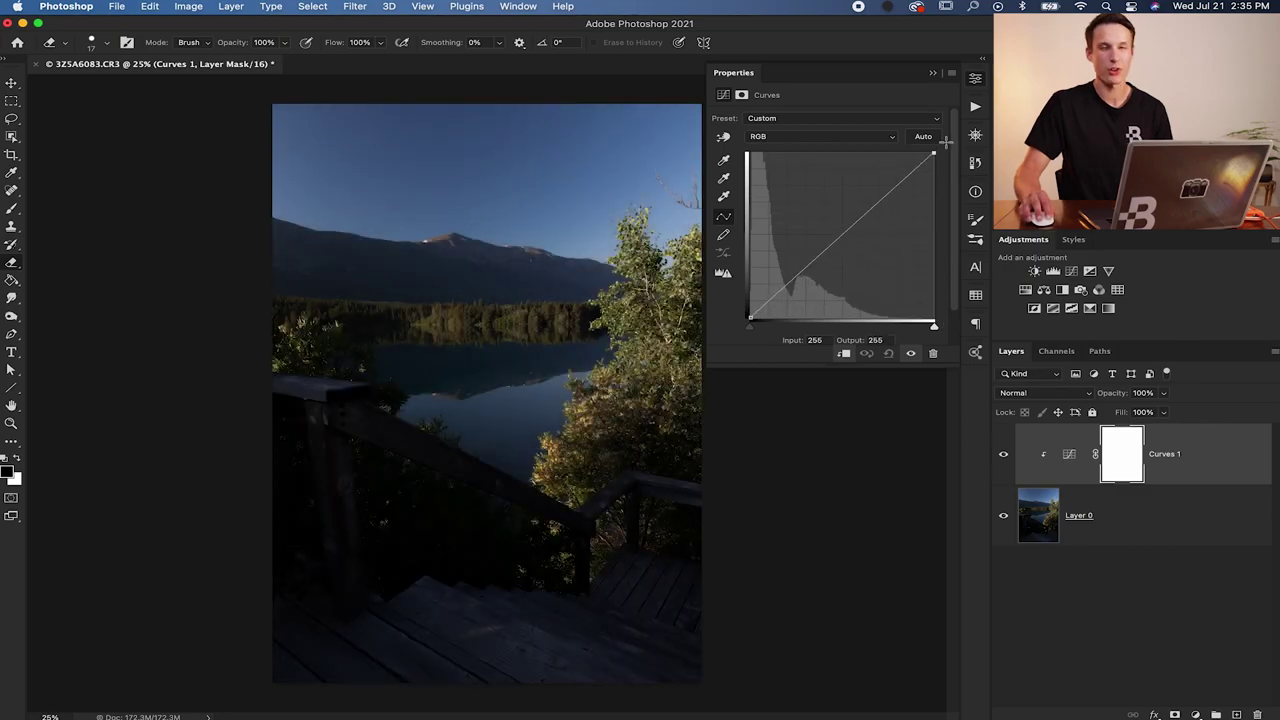
Step: Bend the Curves 1 curve steeply upward, with points near 87→180 and 164→234, brightening the photo
{"action": "left_click", "coordinate": [788, 286]}
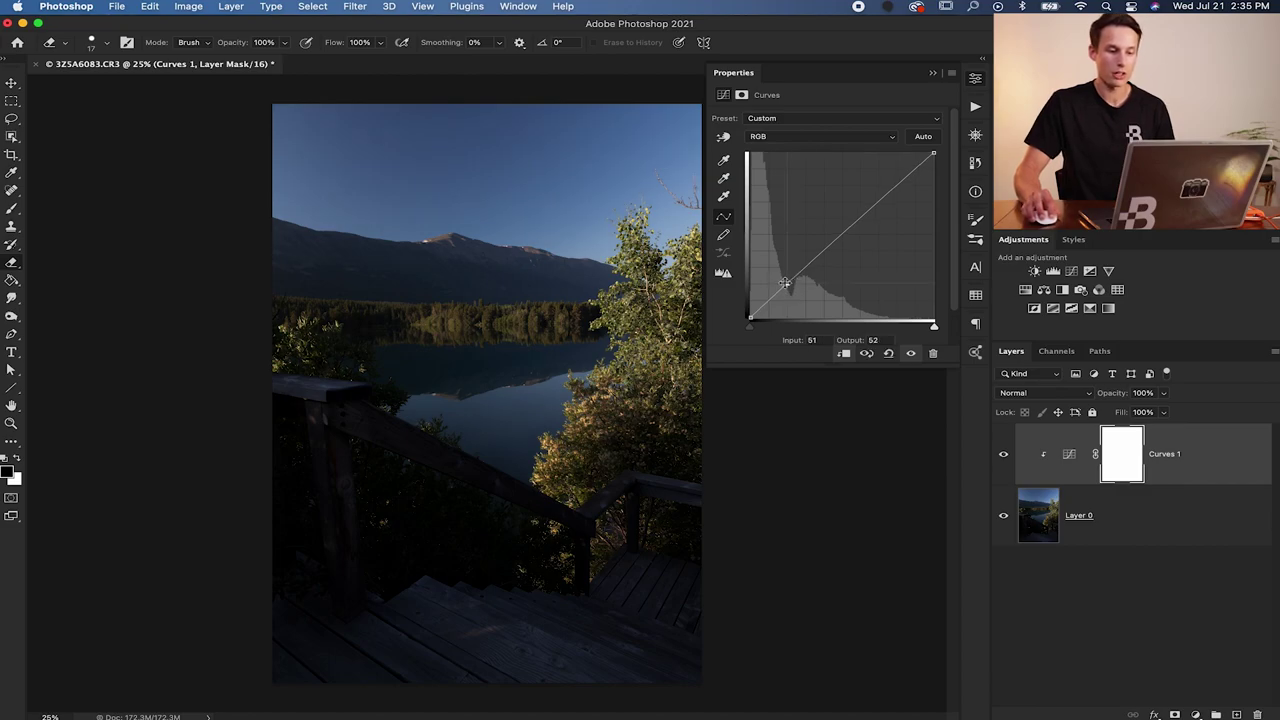
{"action": "left_click_drag", "start_coordinate": [788, 286], "coordinate": [773, 254]}
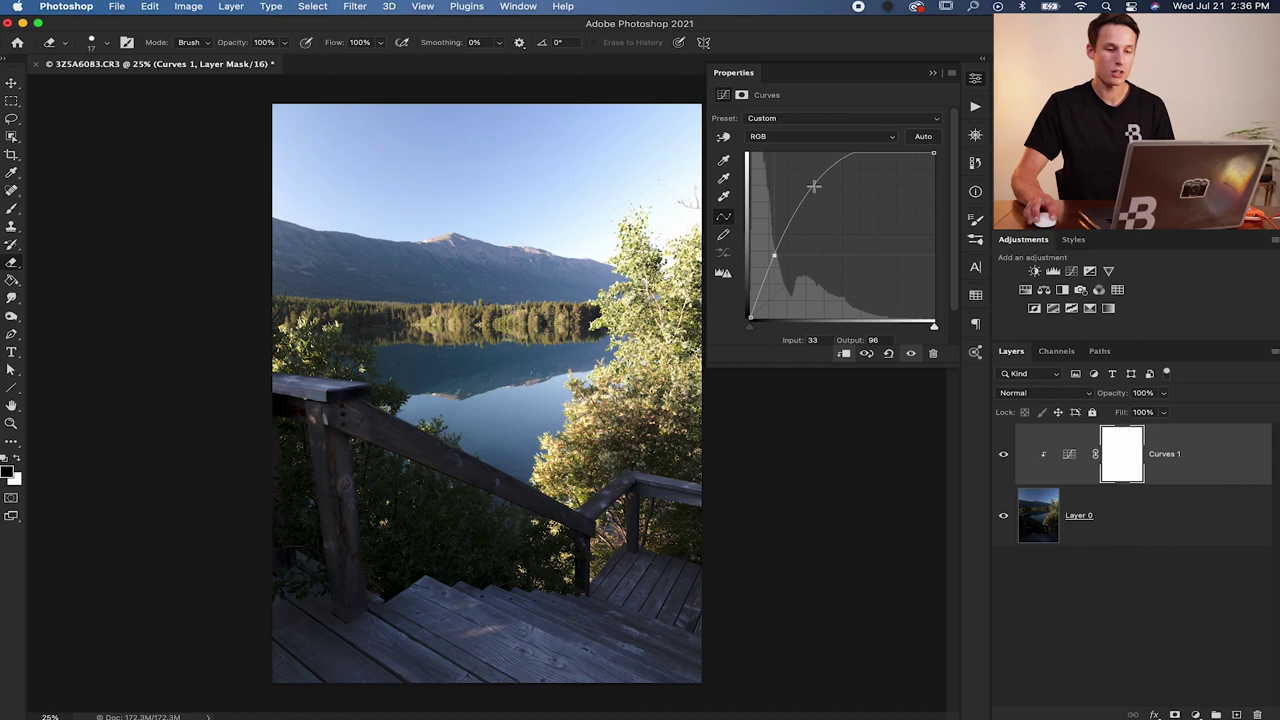
{"action": "left_click", "coordinate": [814, 185]}
{"action": "left_click_drag", "start_coordinate": [814, 186], "coordinate": [816, 203]}
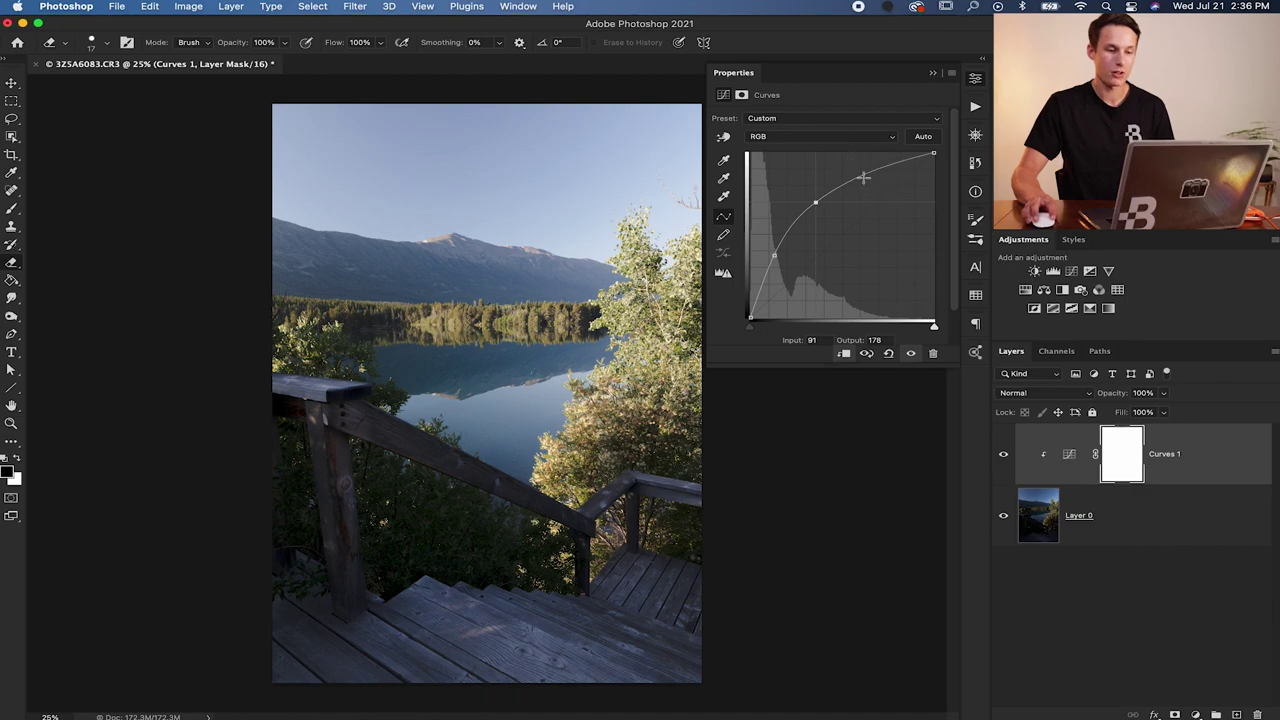
{"action": "left_click_drag", "start_coordinate": [866, 174], "coordinate": [869, 165]}
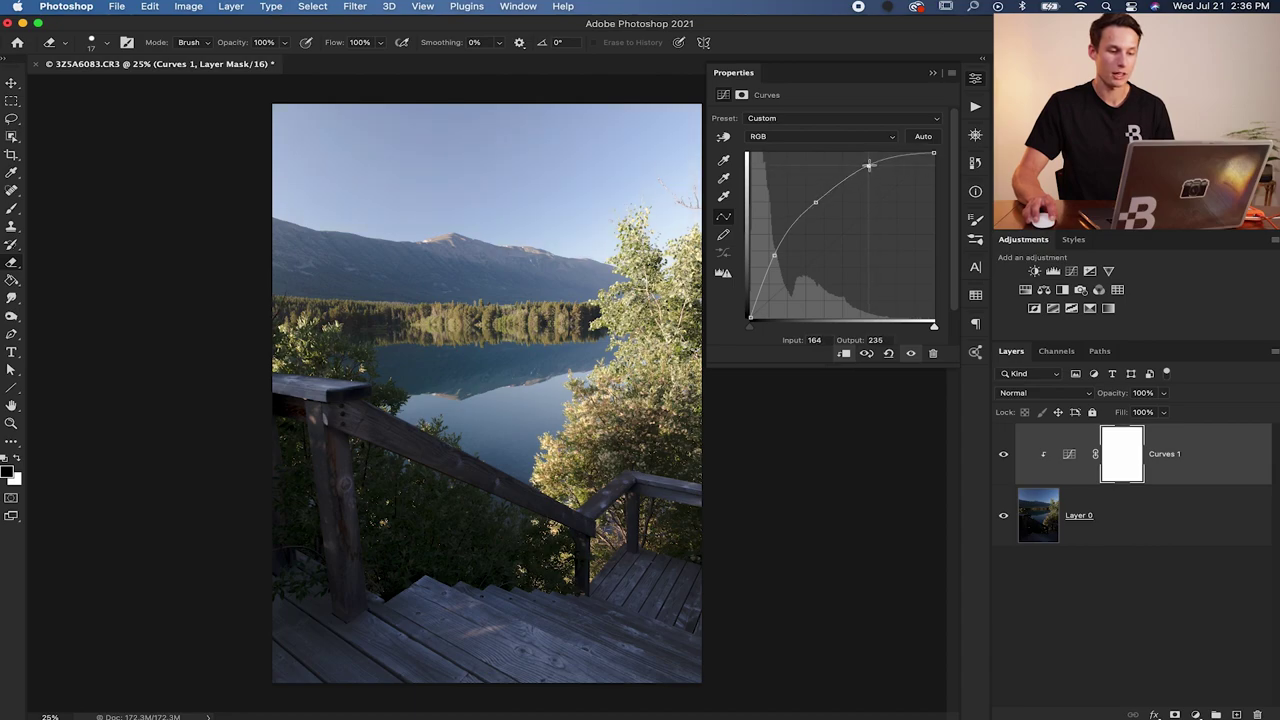
{"action": "left_click", "coordinate": [813, 200]}
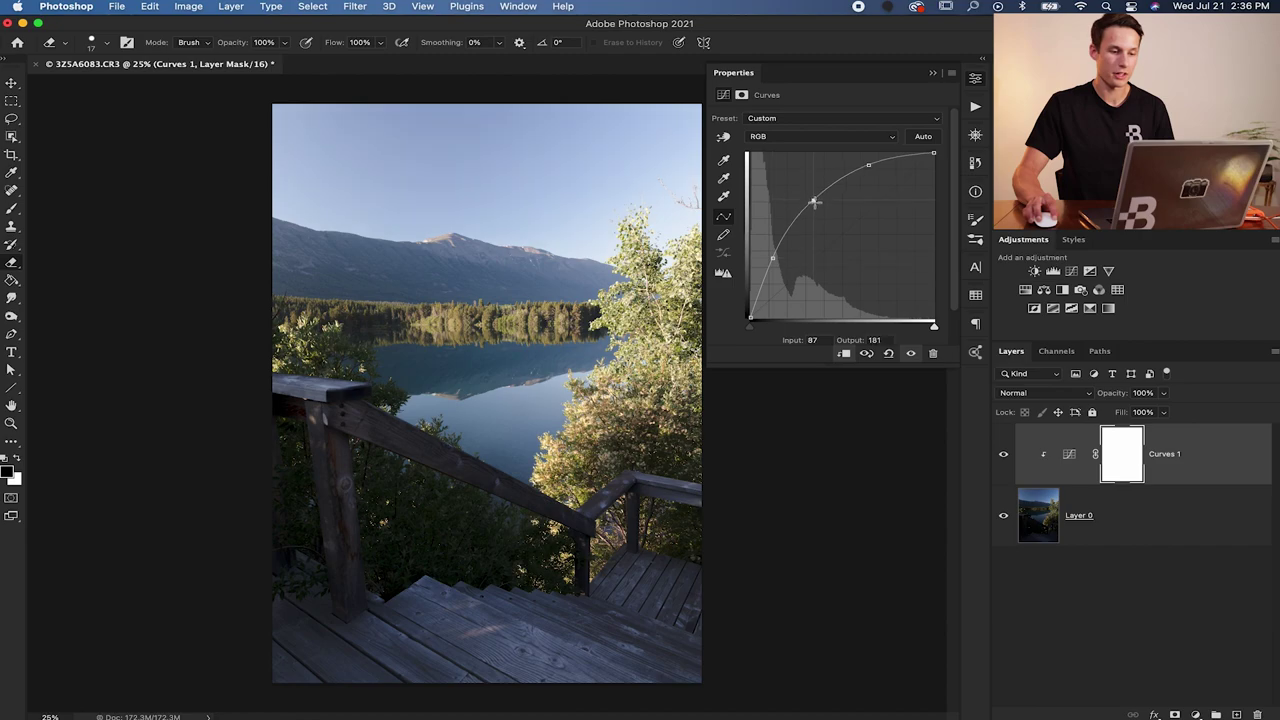
{"action": "left_click_drag", "start_coordinate": [814, 199], "coordinate": [815, 203]}
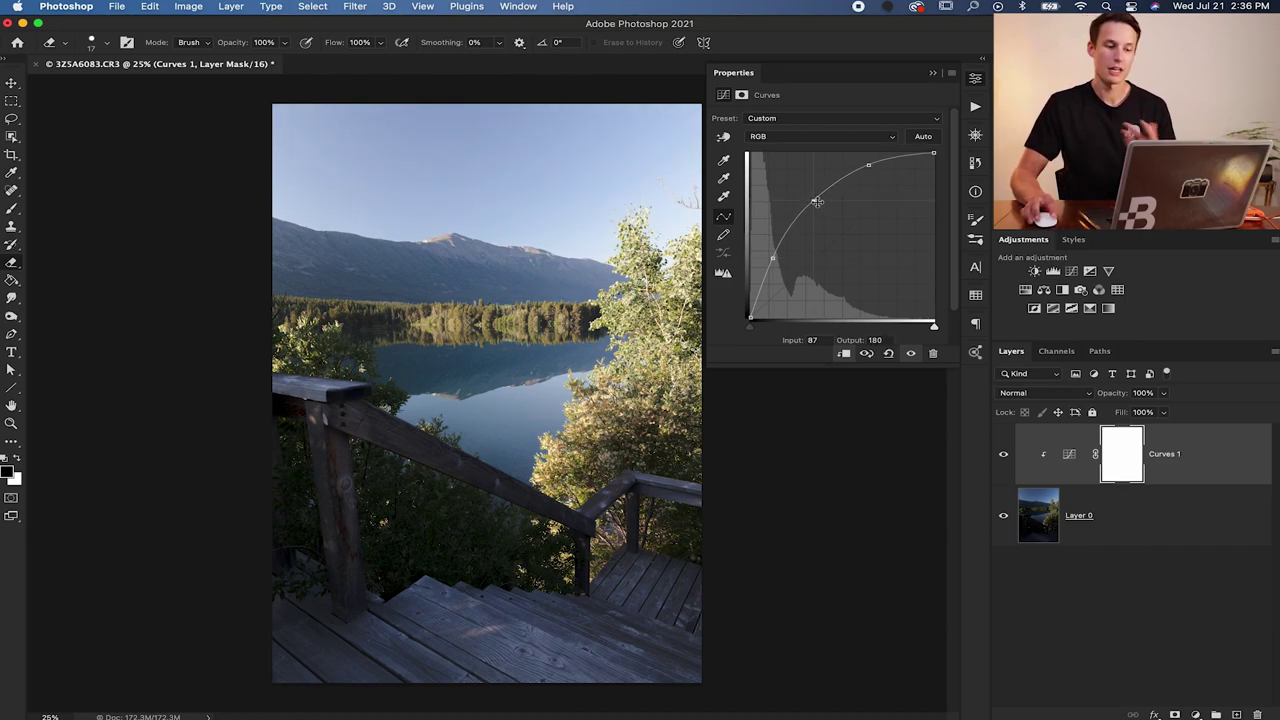
{"action": "left_click_drag", "start_coordinate": [868, 165], "coordinate": [814, 203]}
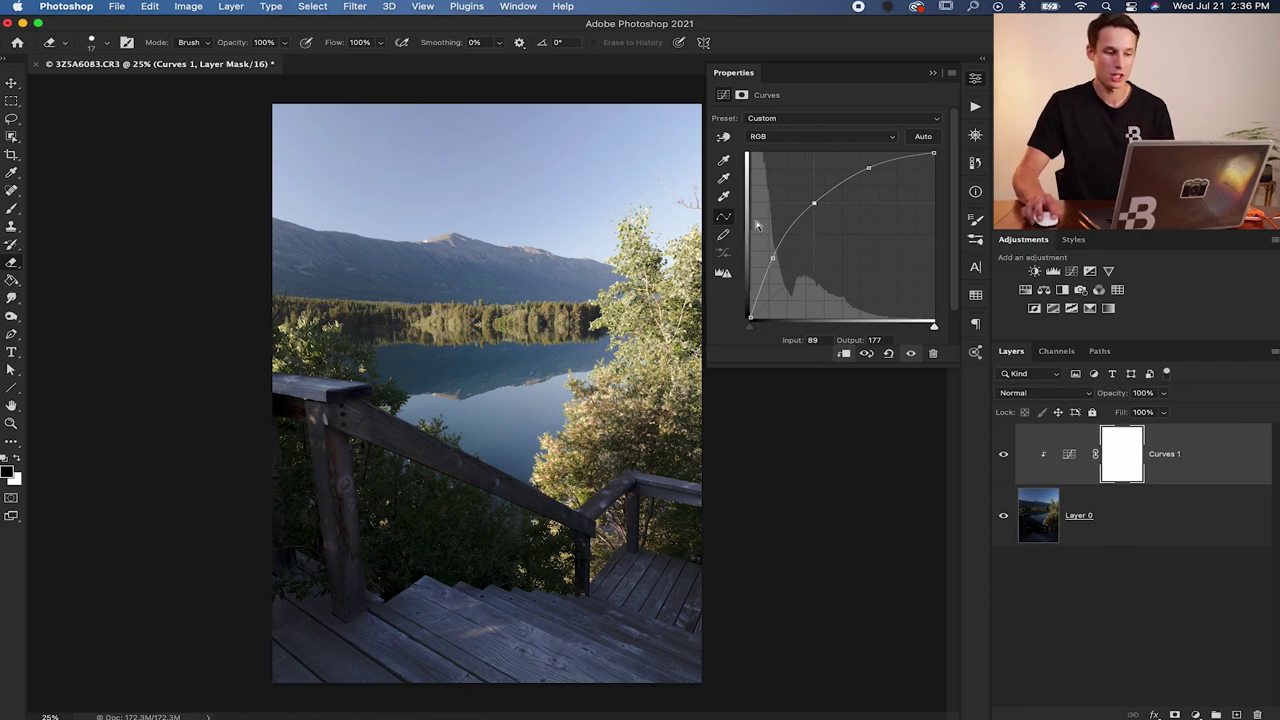
{"action": "left_click_drag", "start_coordinate": [772, 258], "coordinate": [771, 260]}
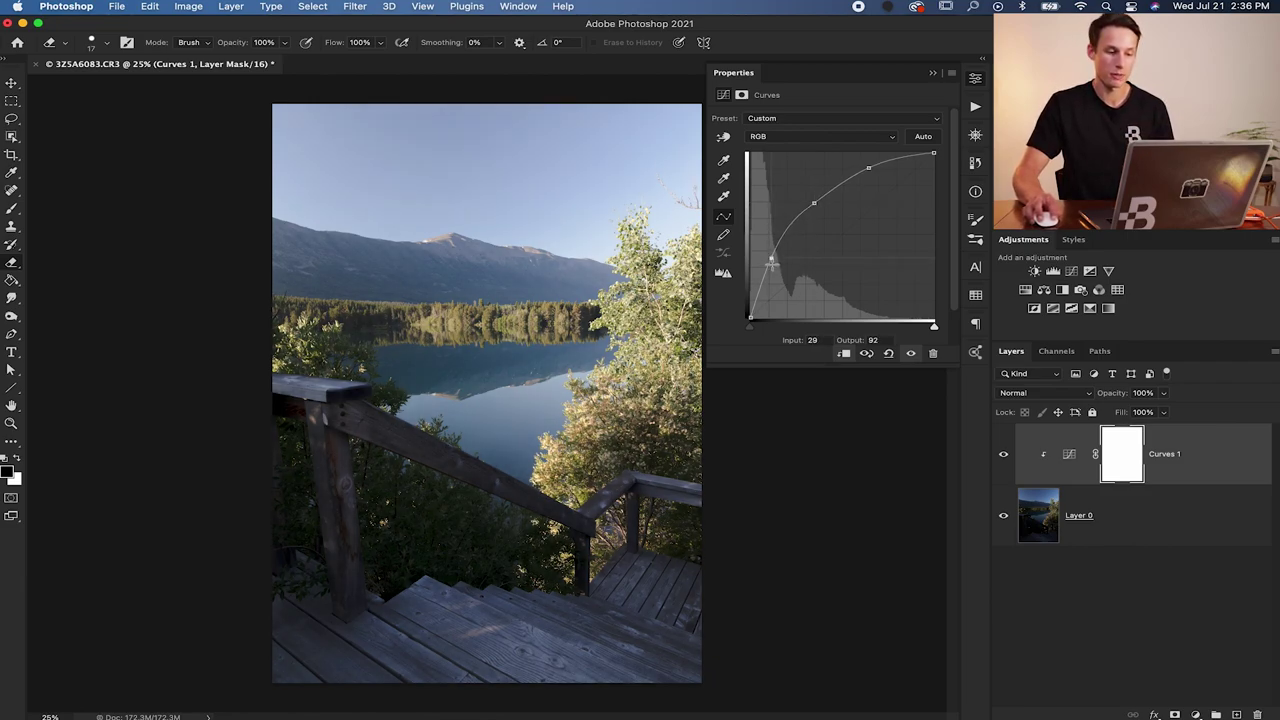
{"action": "left_click_drag", "start_coordinate": [868, 167], "coordinate": [869, 171]}
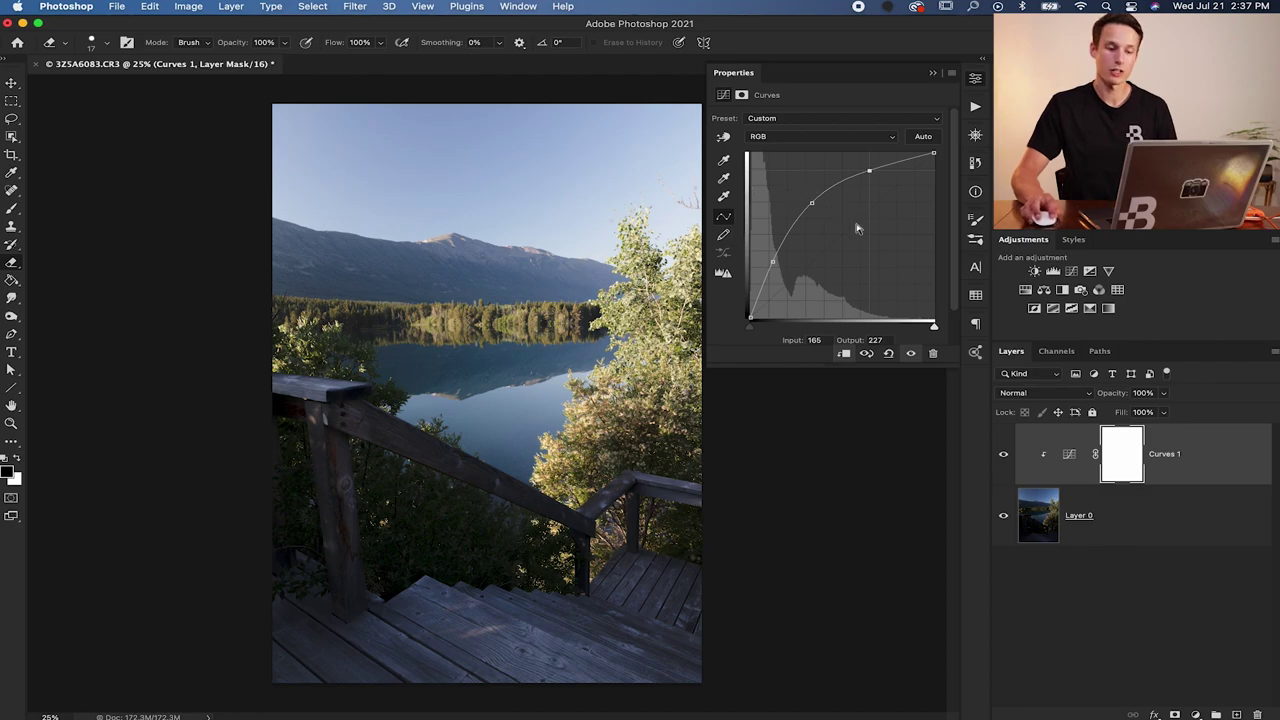
{"action": "left_click", "coordinate": [933, 76]}
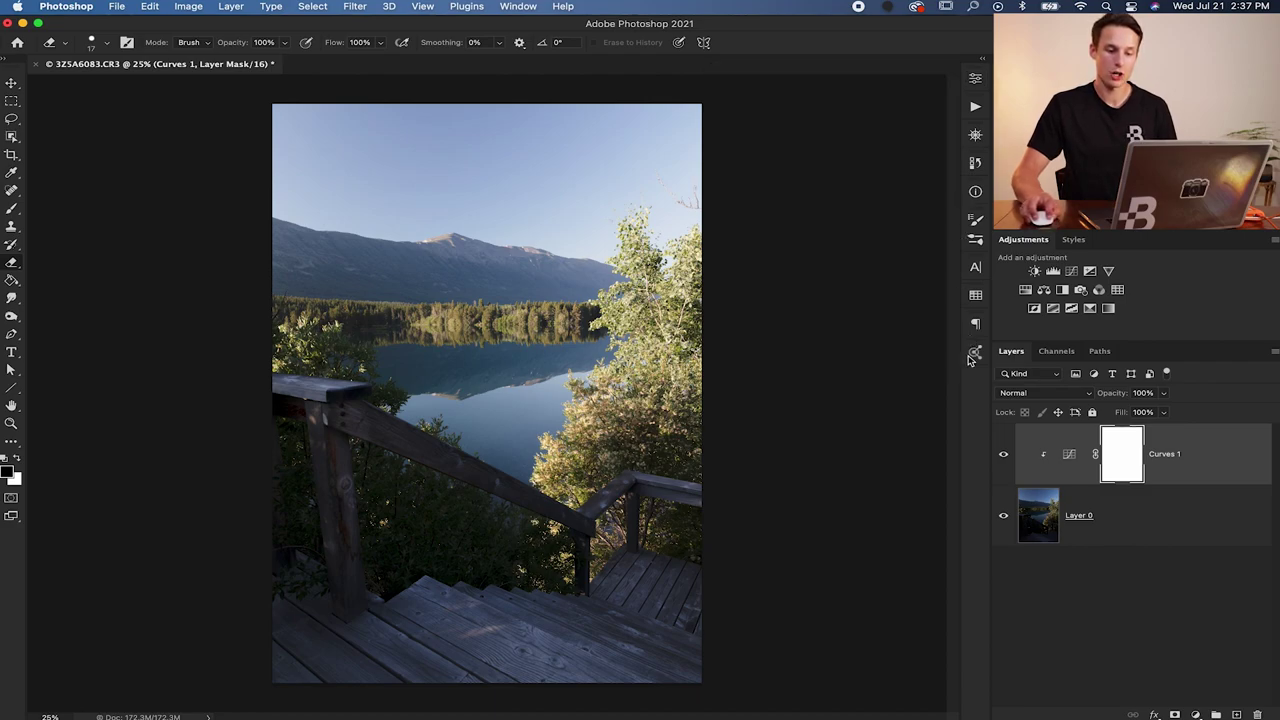
{"action": "left_click", "coordinate": [1003, 456]}
{"action": "left_click", "coordinate": [1002, 459]}
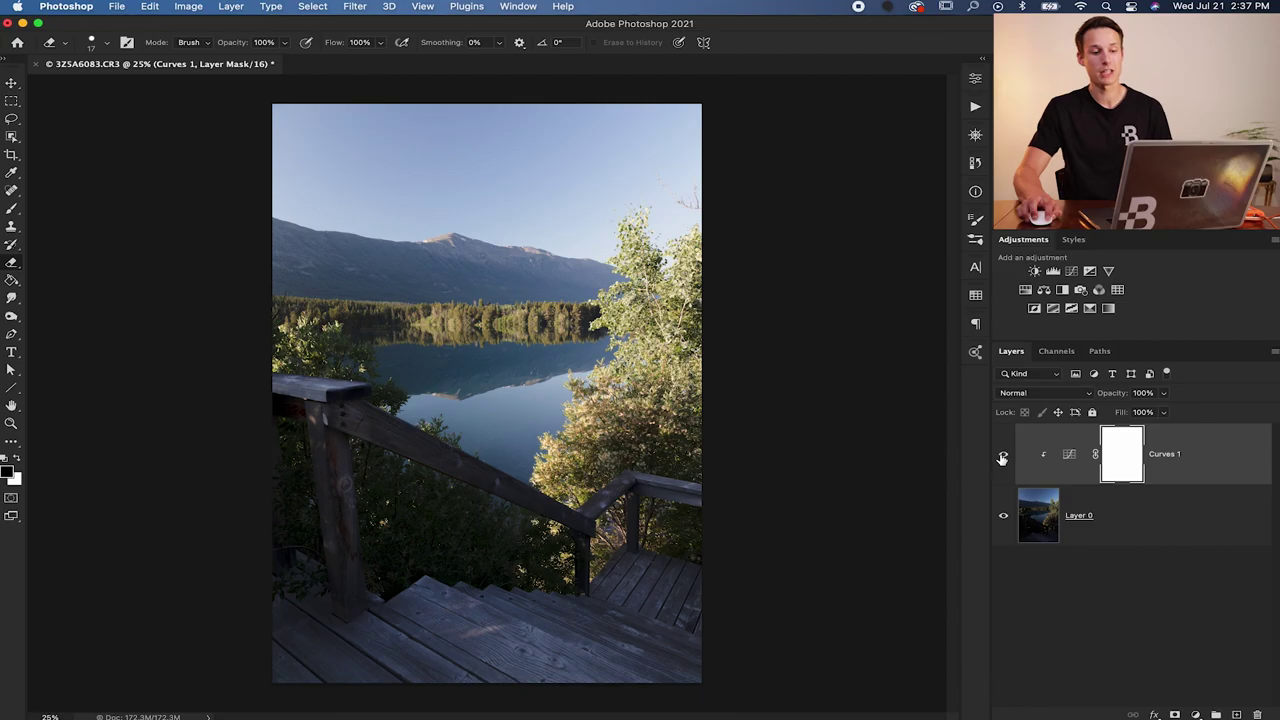